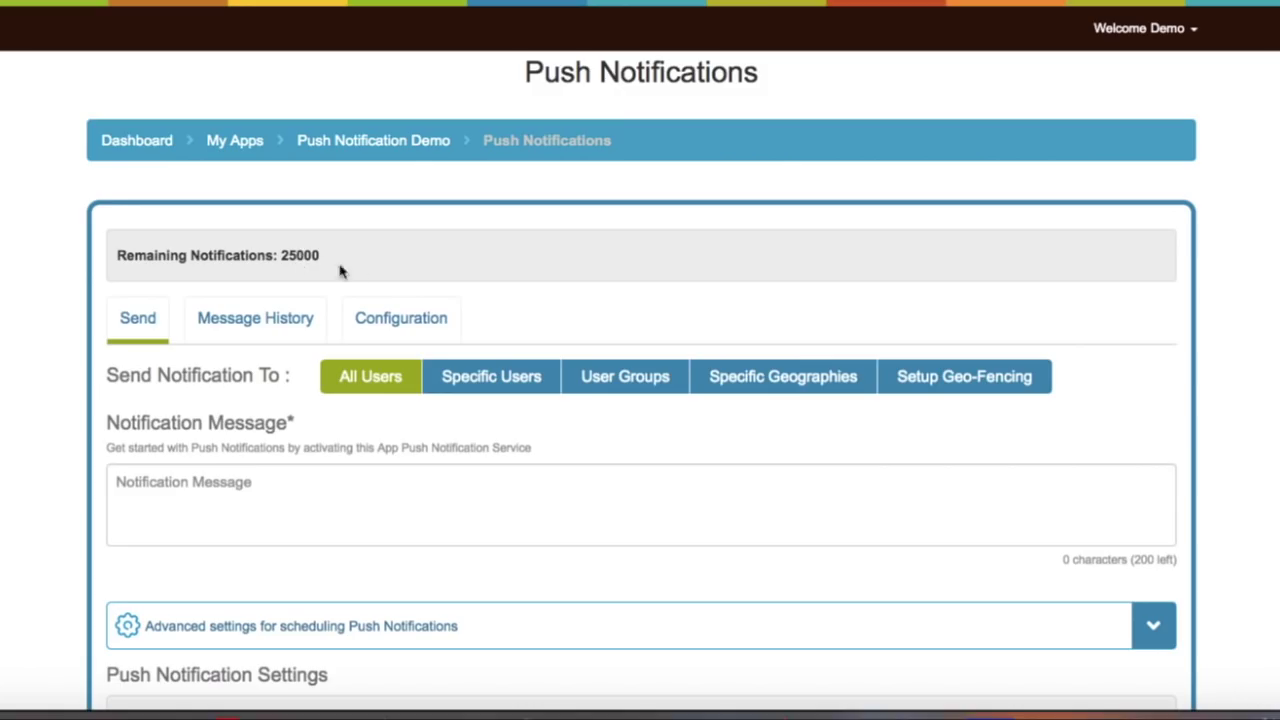
Step: Expand Advanced settings and choose the America Boa Vista time zone
scroll(371, 271, "down", 1)
scroll(371, 274, "down", 1)
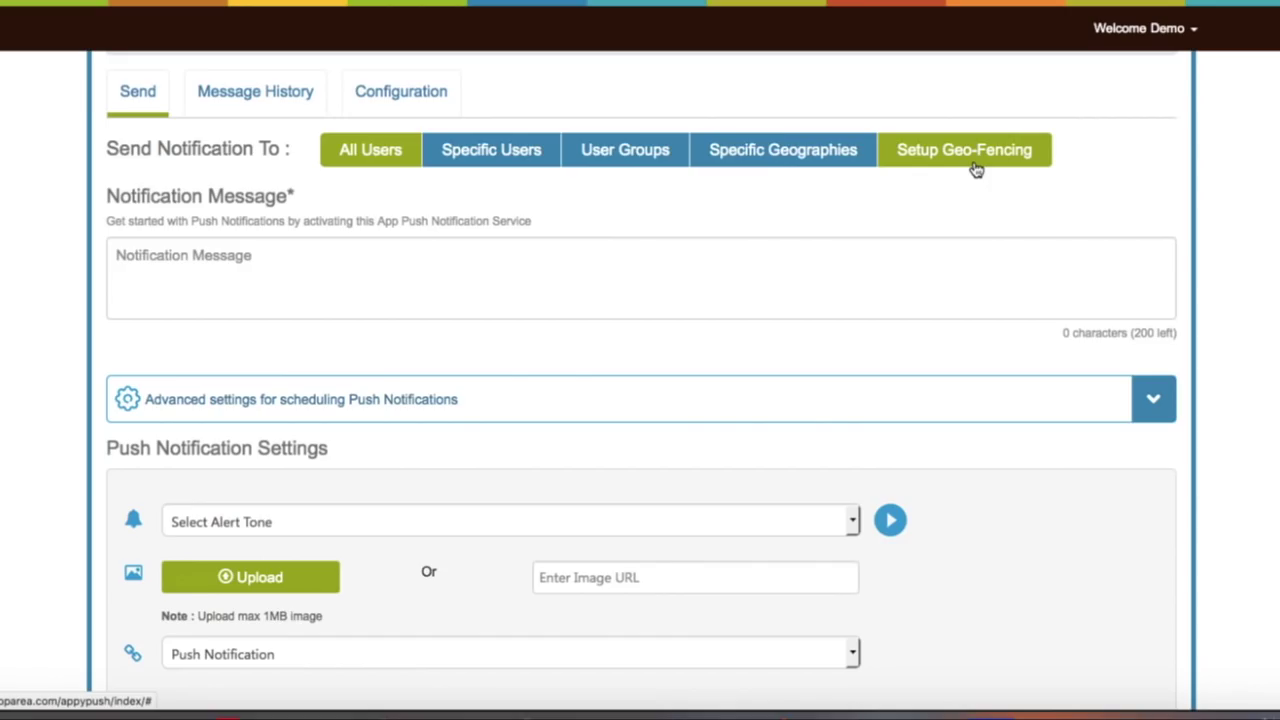
left_click(343, 277)
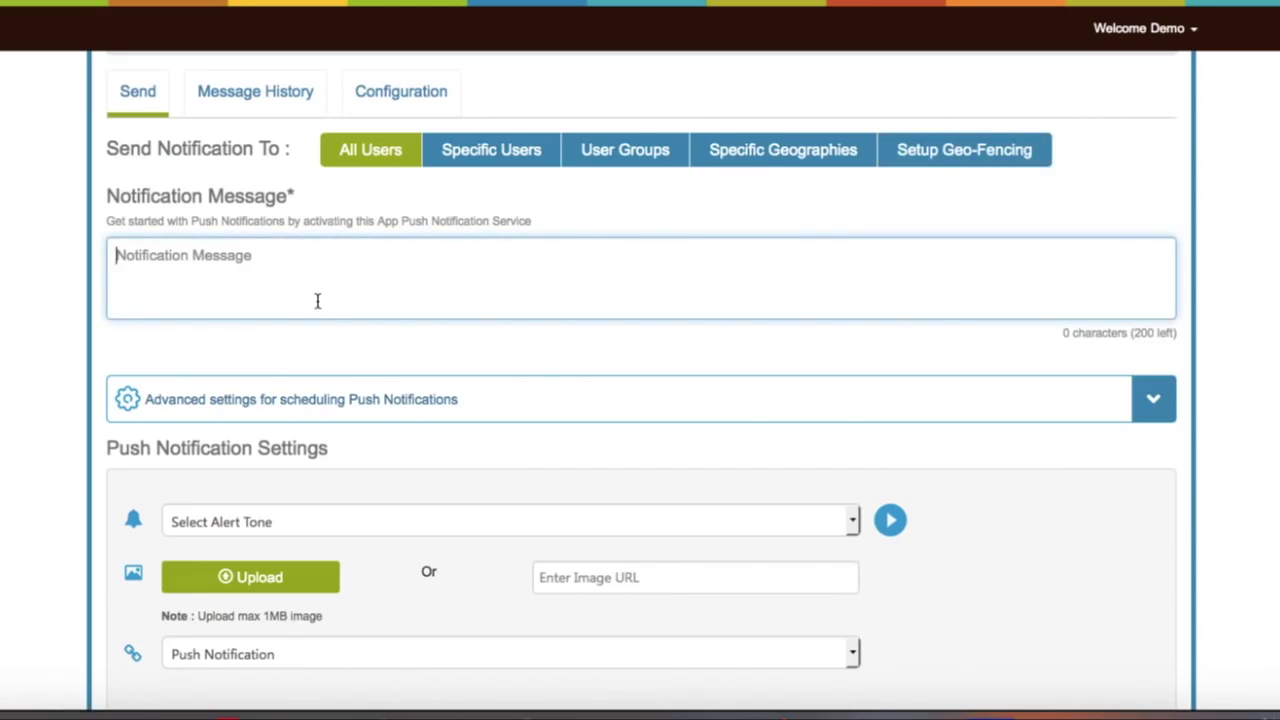
scroll(317, 299, "down", 2)
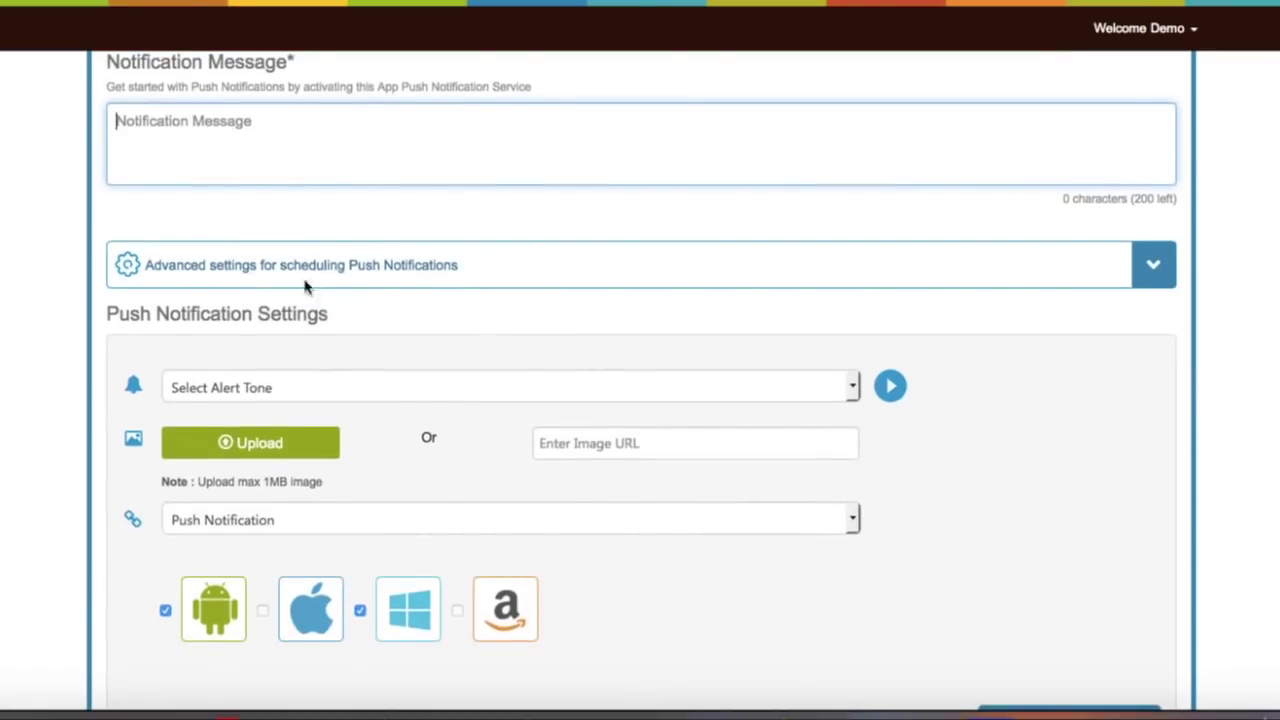
left_click(284, 274)
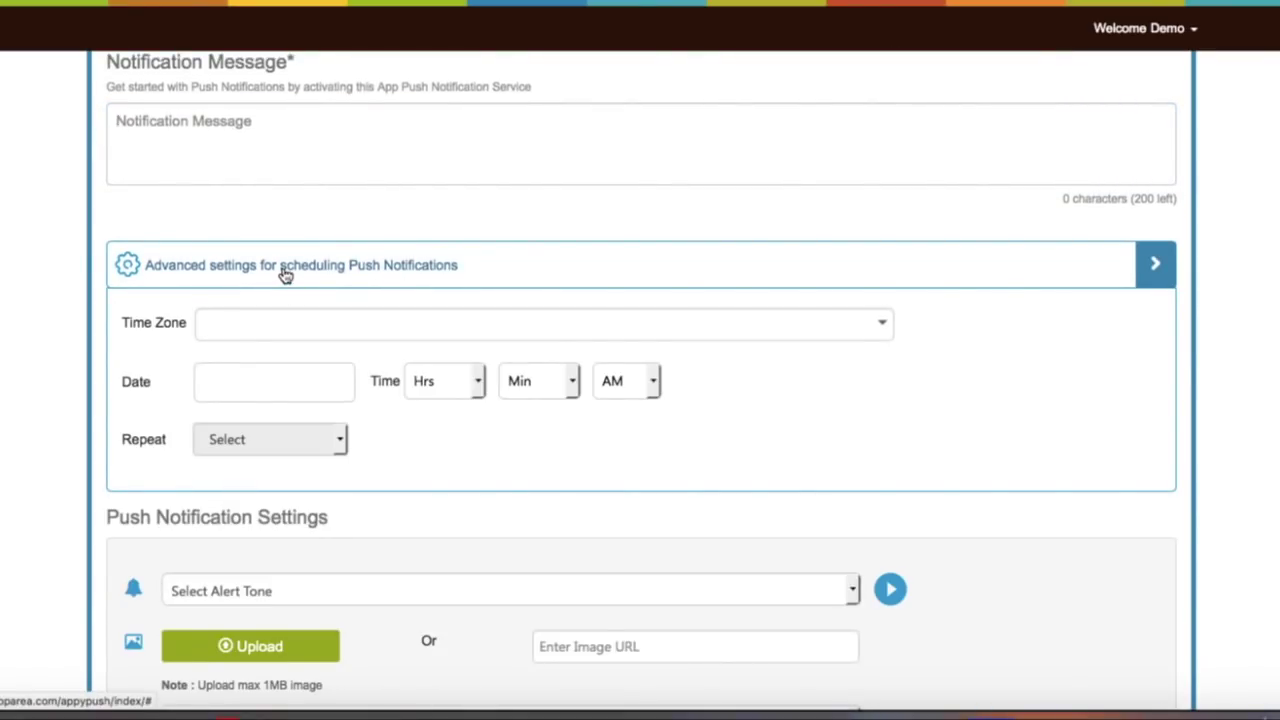
scroll(251, 389, "up", 2)
scroll(257, 394, "down", 1)
left_click(240, 389)
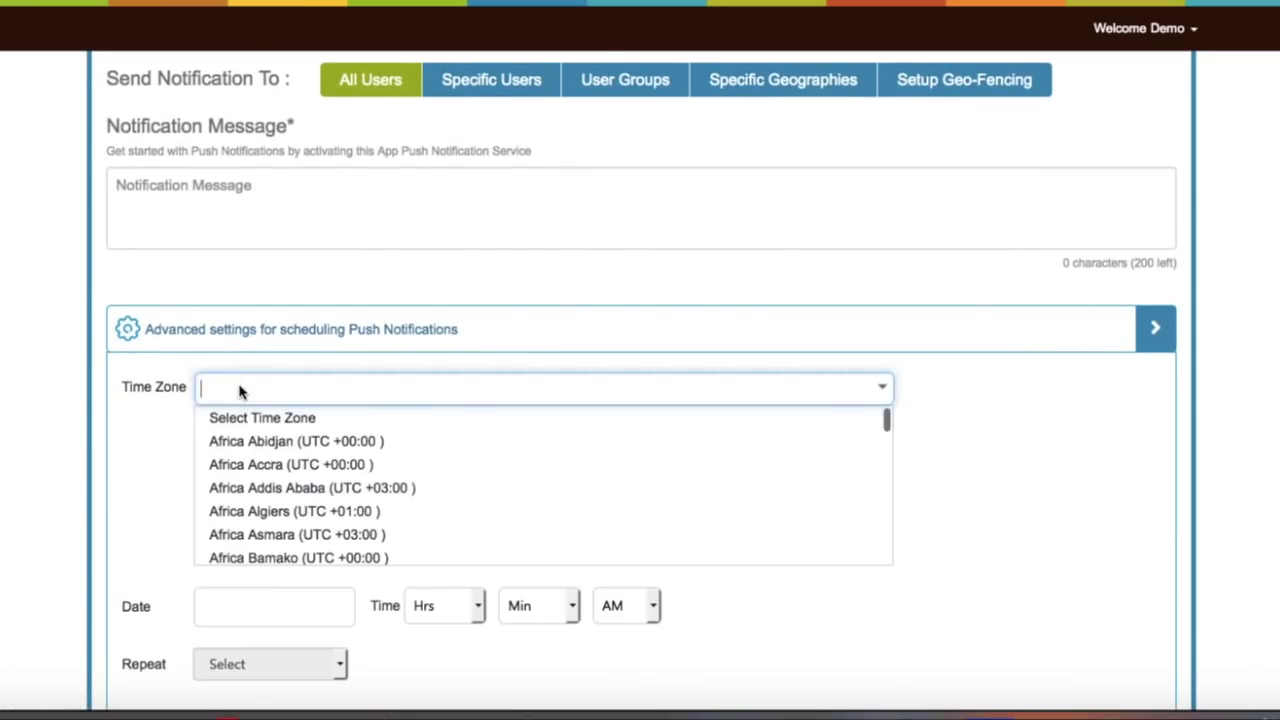
scroll(263, 477, "down", 2)
scroll(263, 480, "down", 7)
scroll(265, 475, "down", 9)
scroll(265, 472, "down", 2)
left_click(264, 515)
Step: Set the send date to 10/05/2017 07:40 AM, repeating weekly
left_click(260, 447)
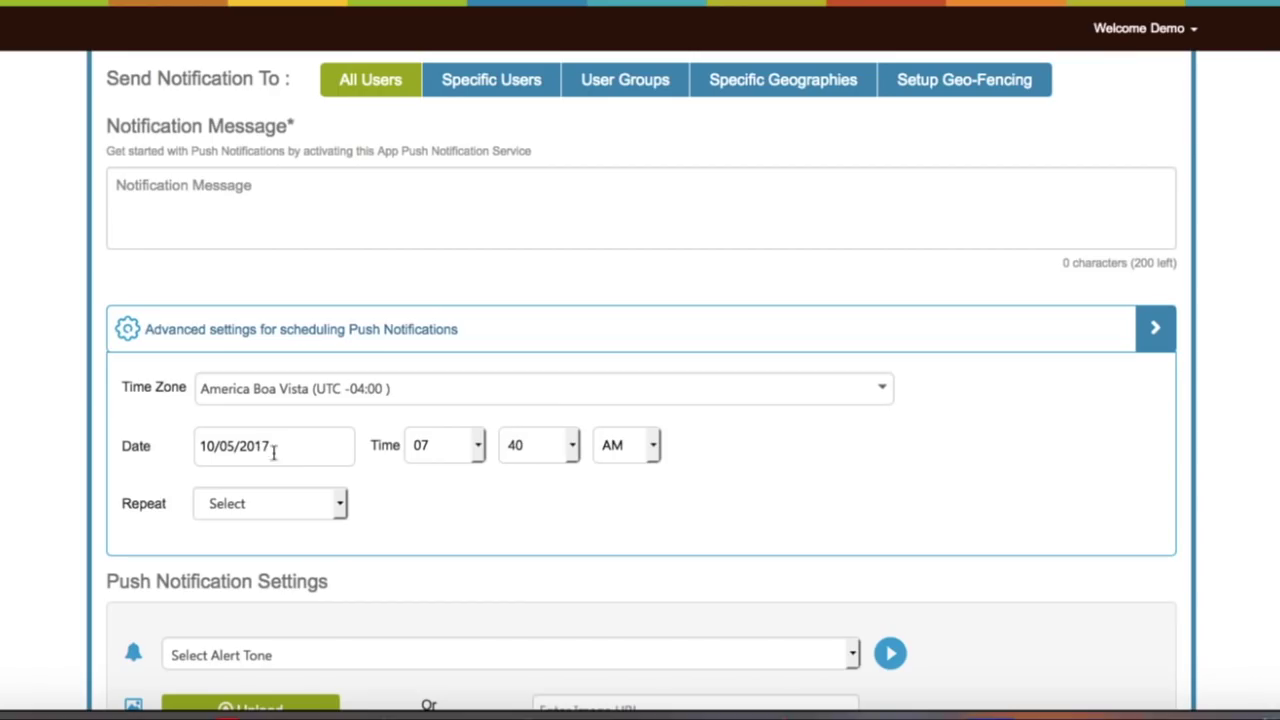
left_click(260, 512)
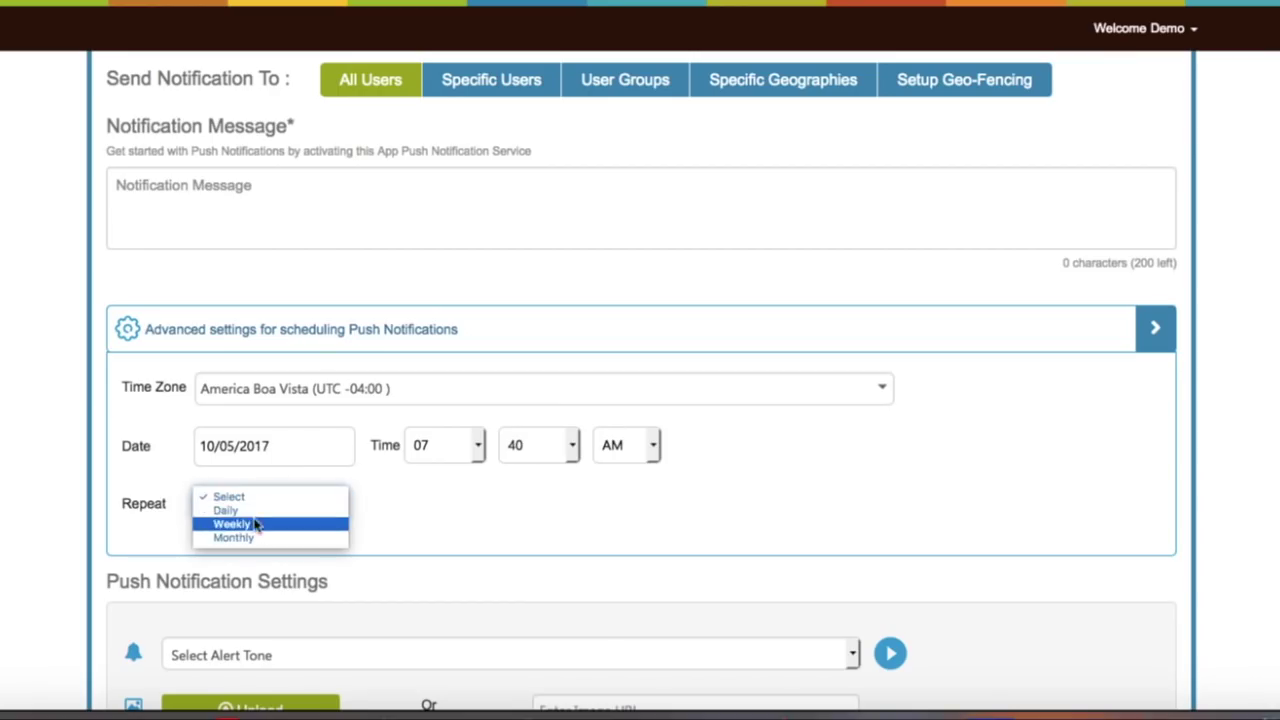
left_click(257, 525)
scroll(393, 521, "down", 2)
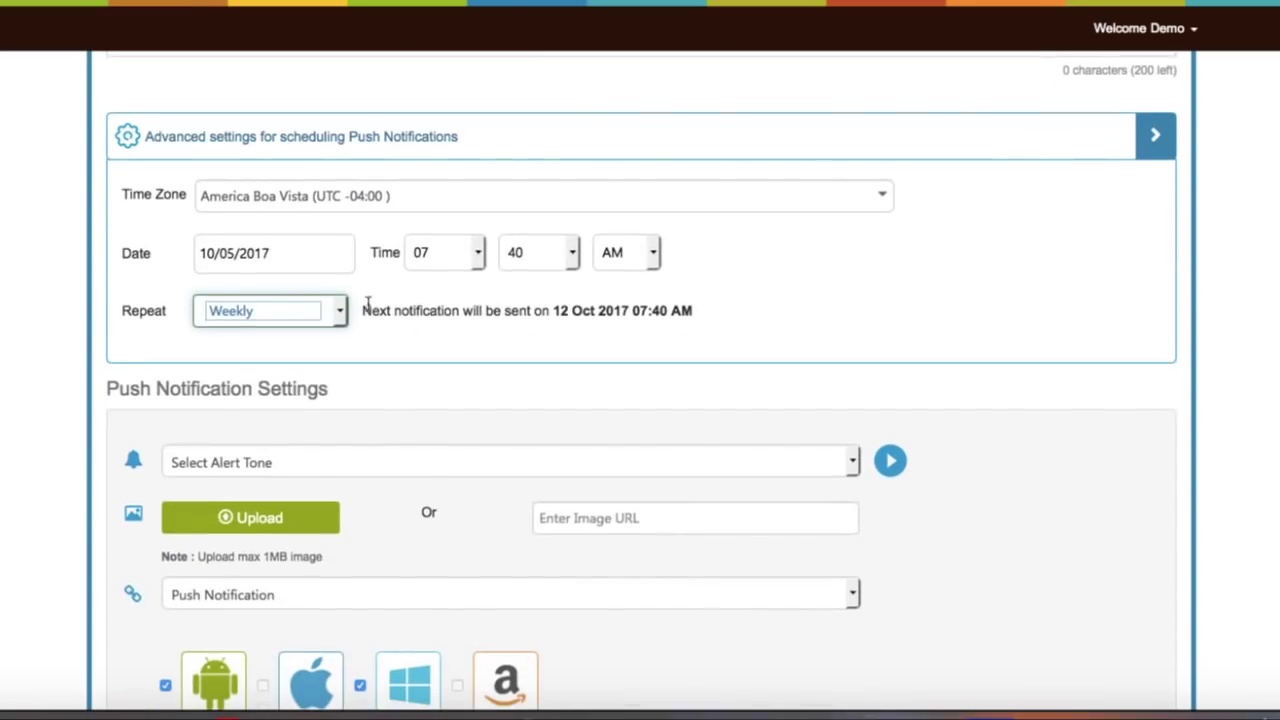
left_click_drag(362, 305, 565, 352)
left_click(533, 365)
scroll(420, 380, "down", 2)
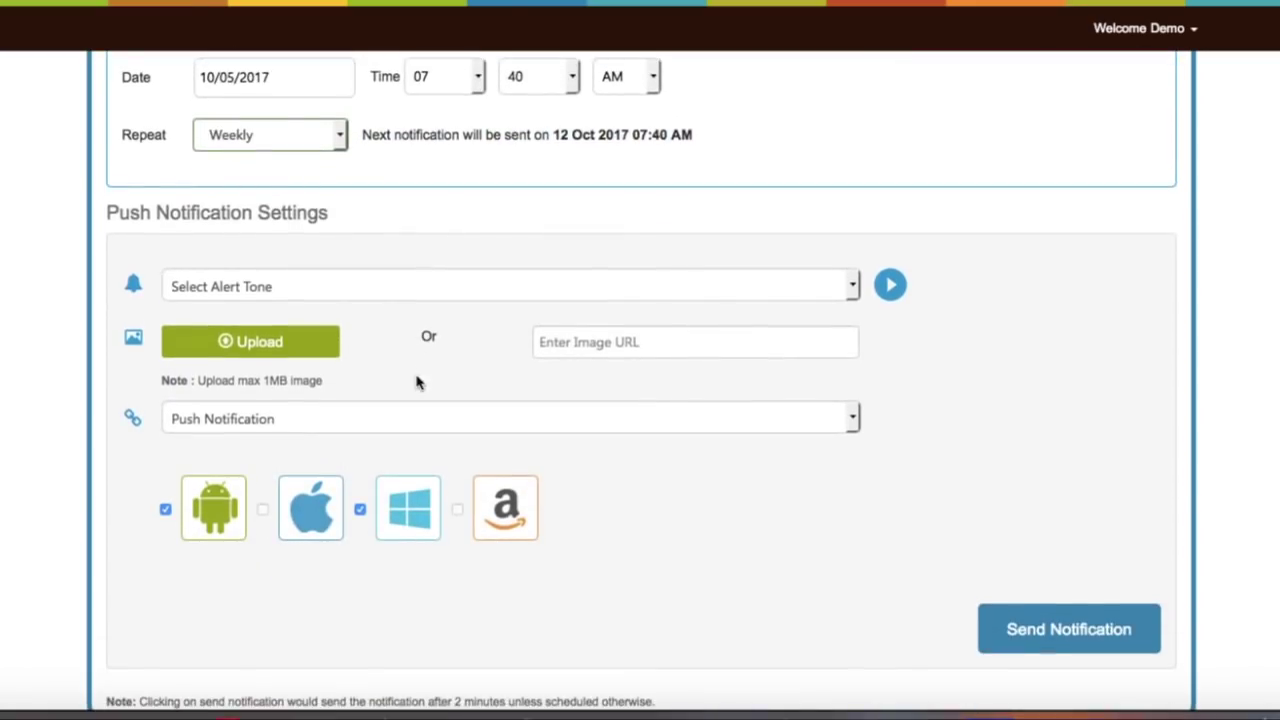
Step: Select and preview the Bells alert tone, then cancel an image upload
left_click(250, 287)
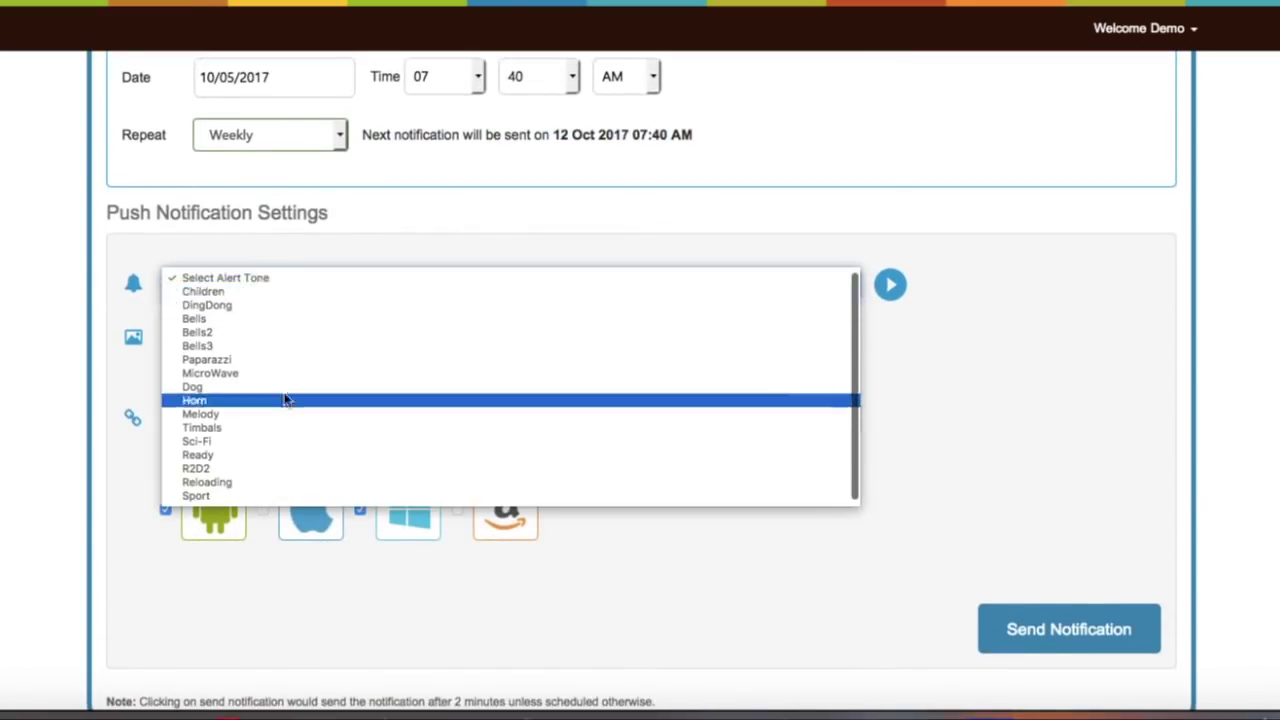
left_click(398, 319)
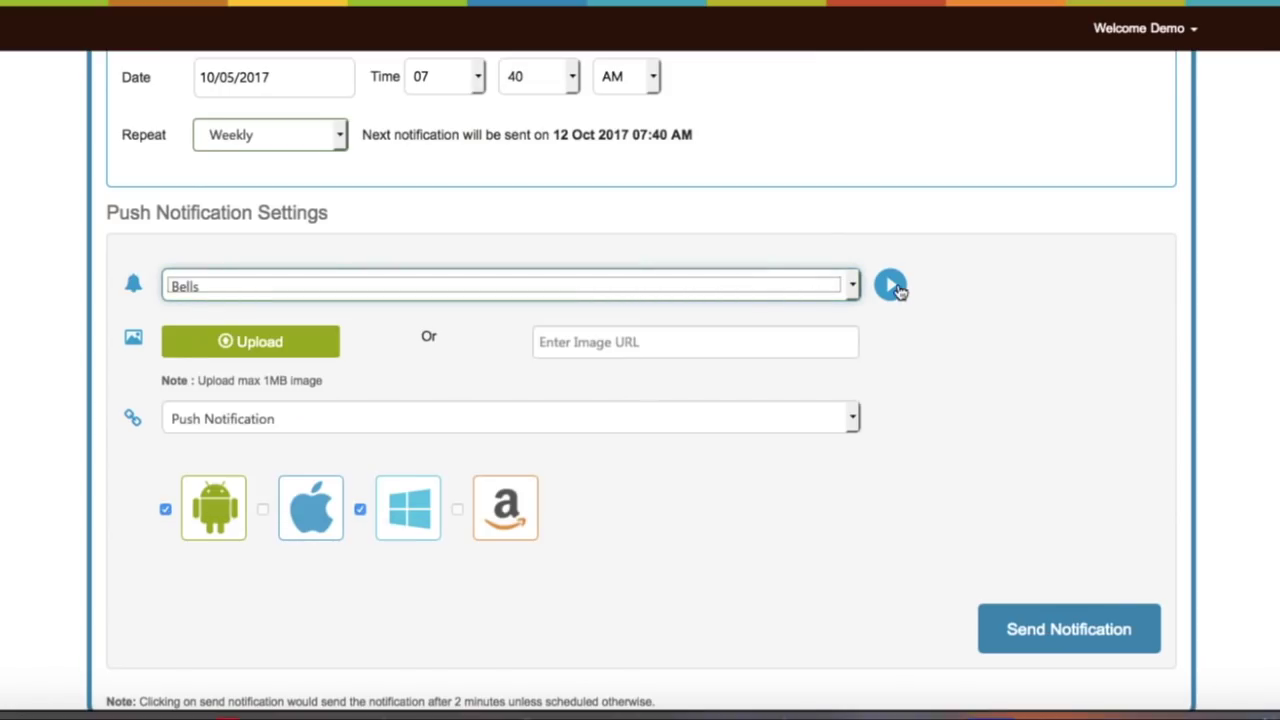
left_click(893, 288)
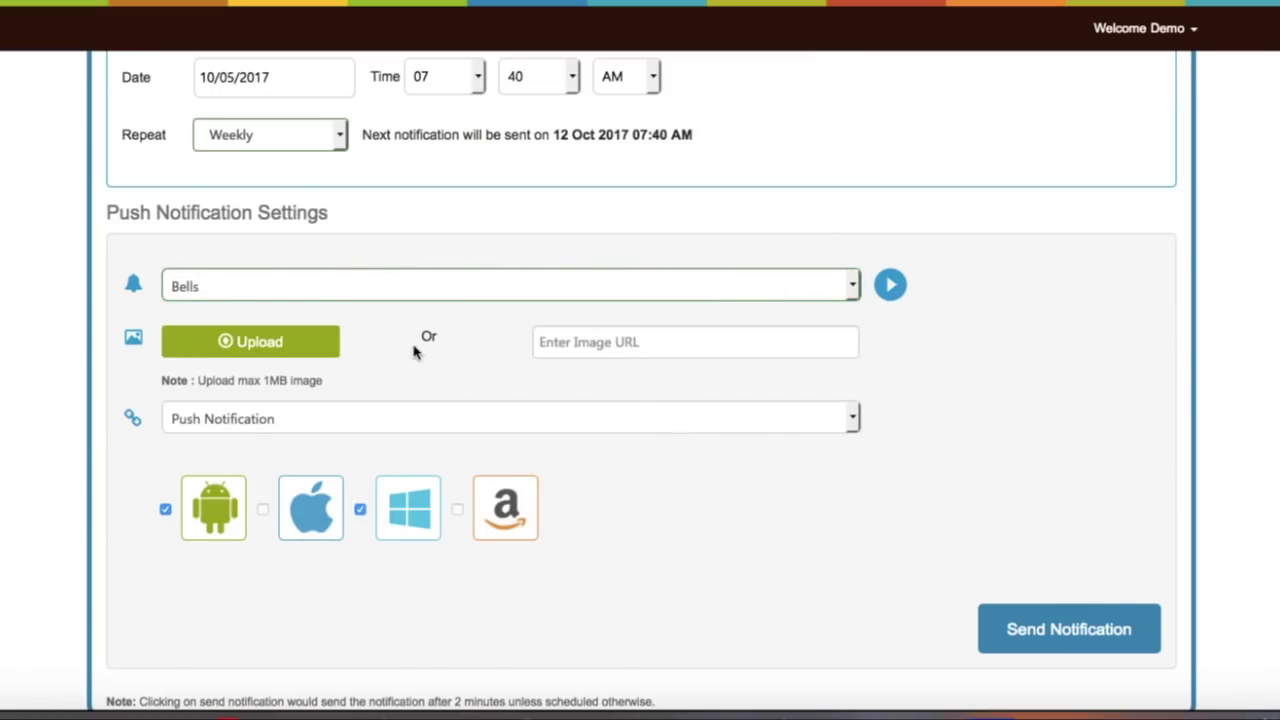
left_click(283, 345)
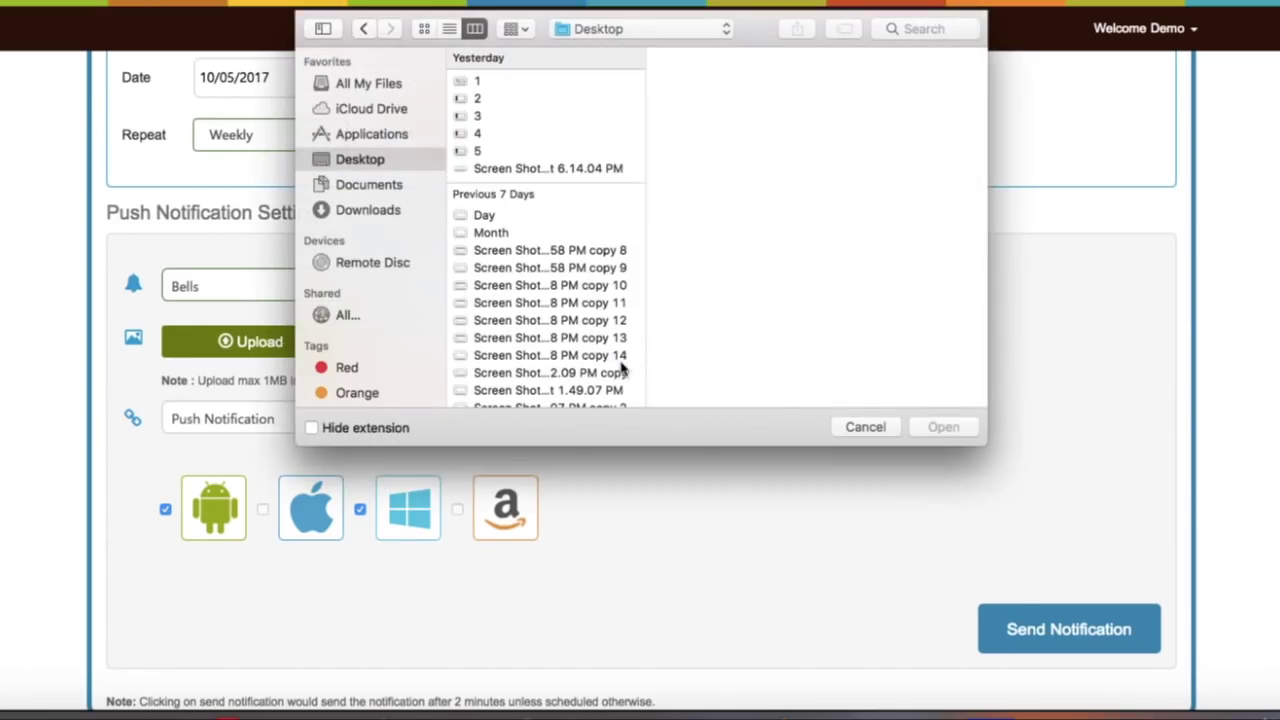
left_click(861, 426)
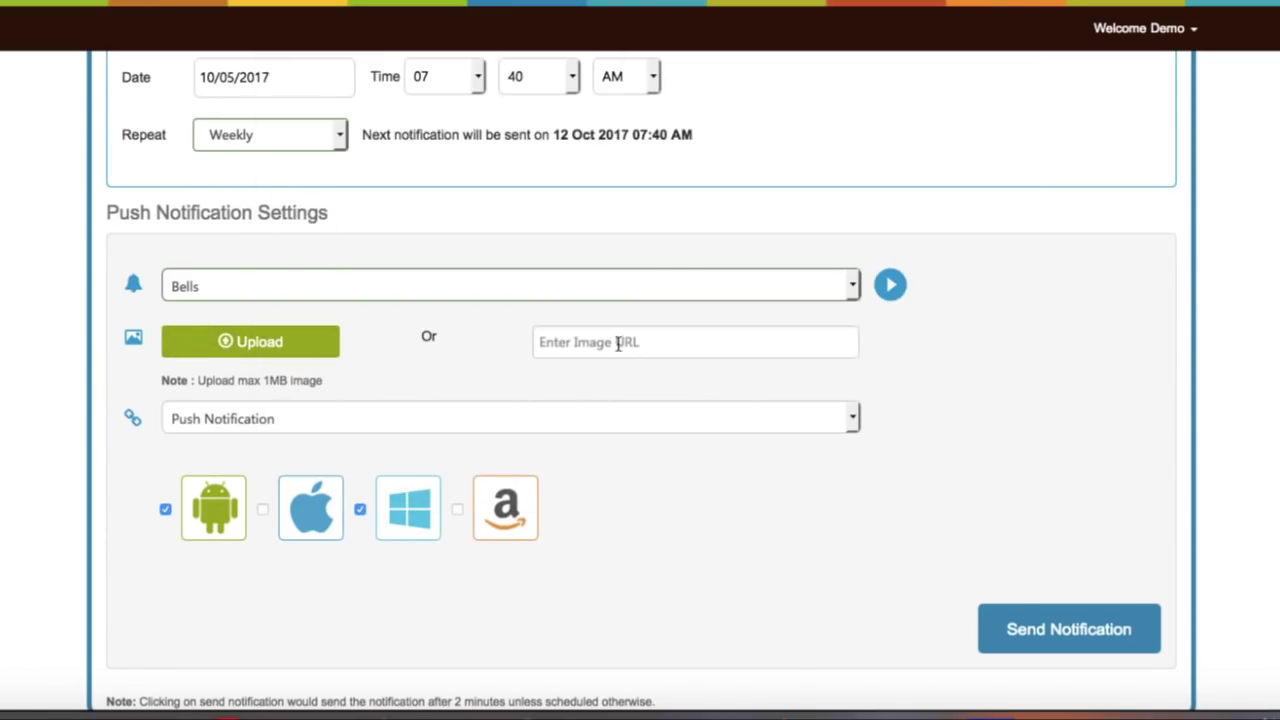
Step: Link the notification to the app's Directory page
left_click(545, 343)
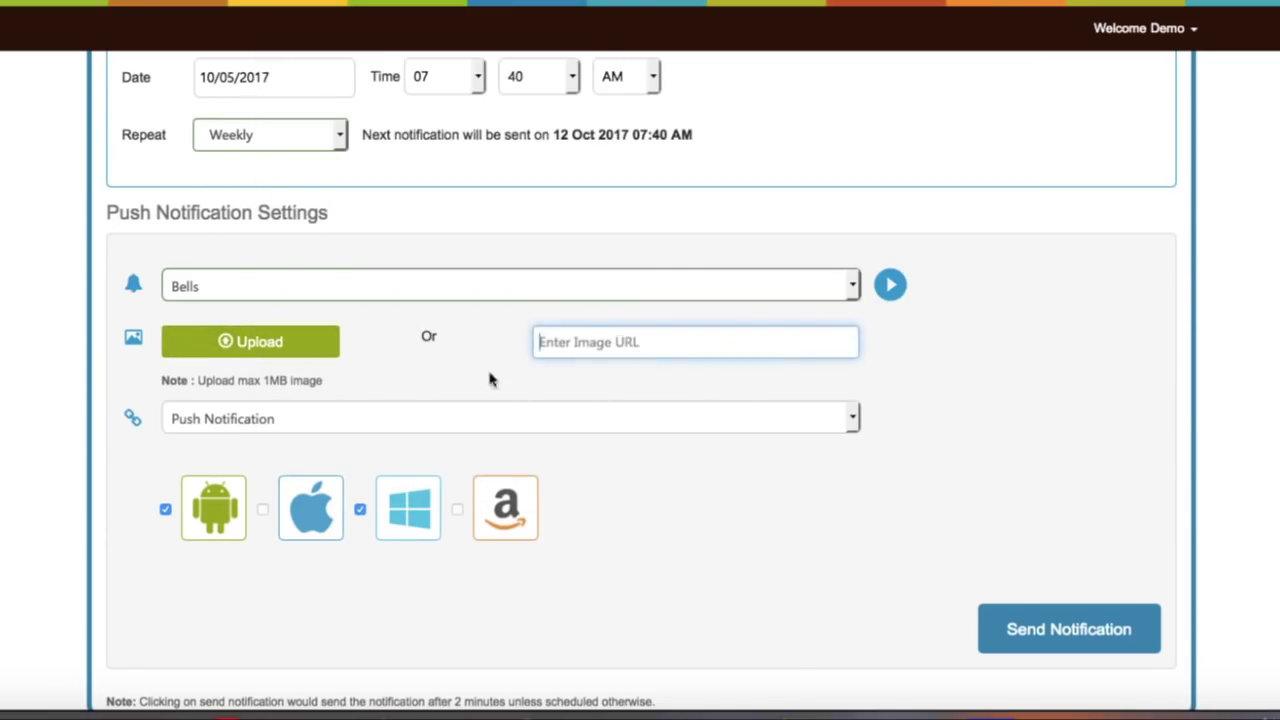
left_click(299, 417)
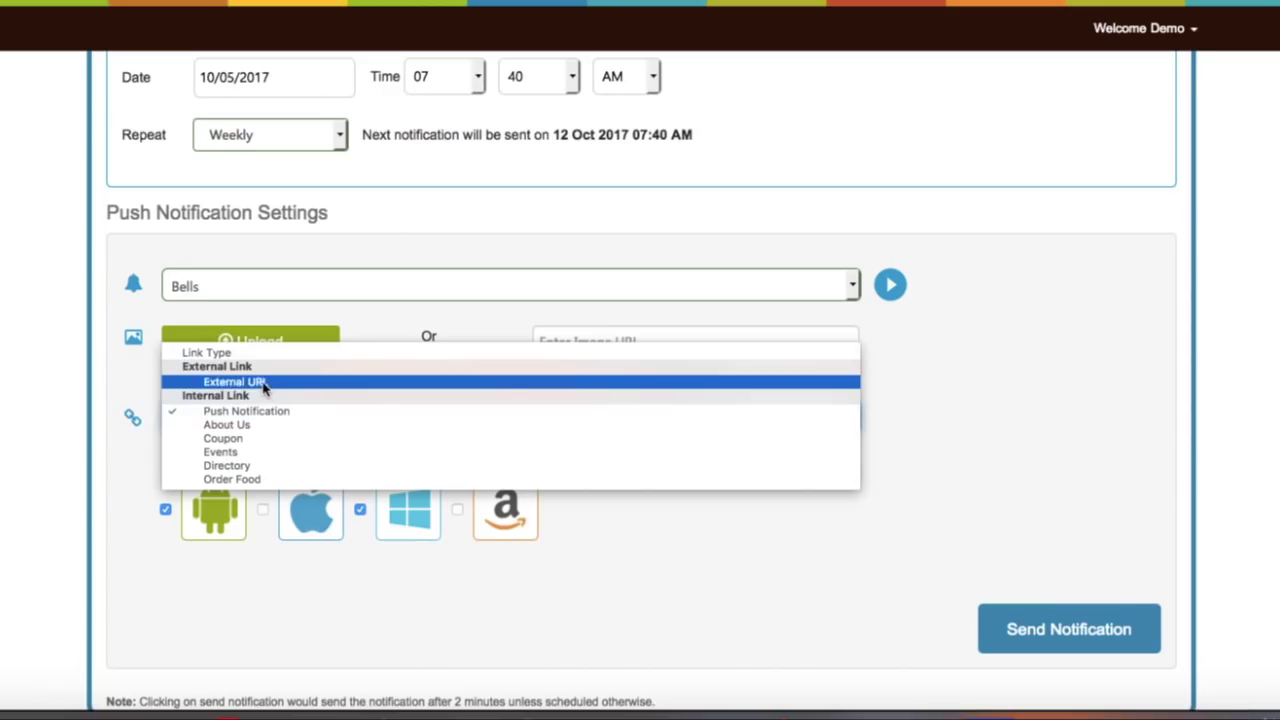
left_click(256, 465)
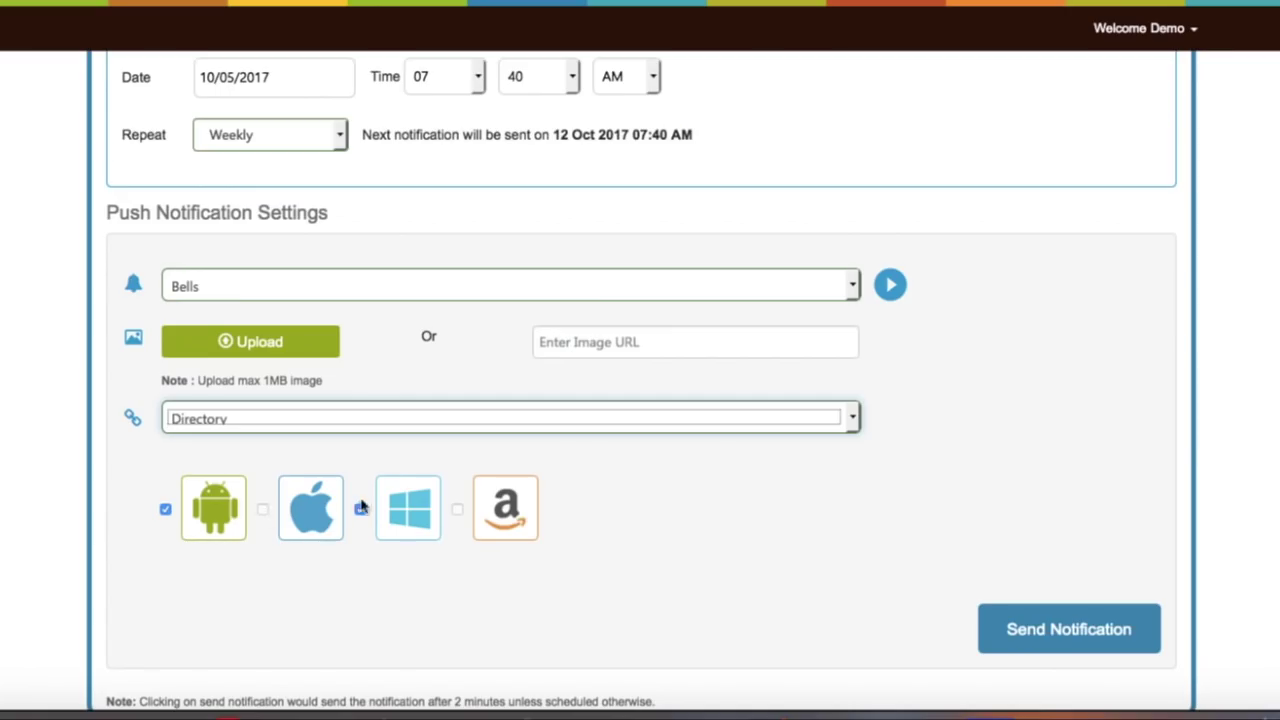
scroll(860, 560, "down", 1)
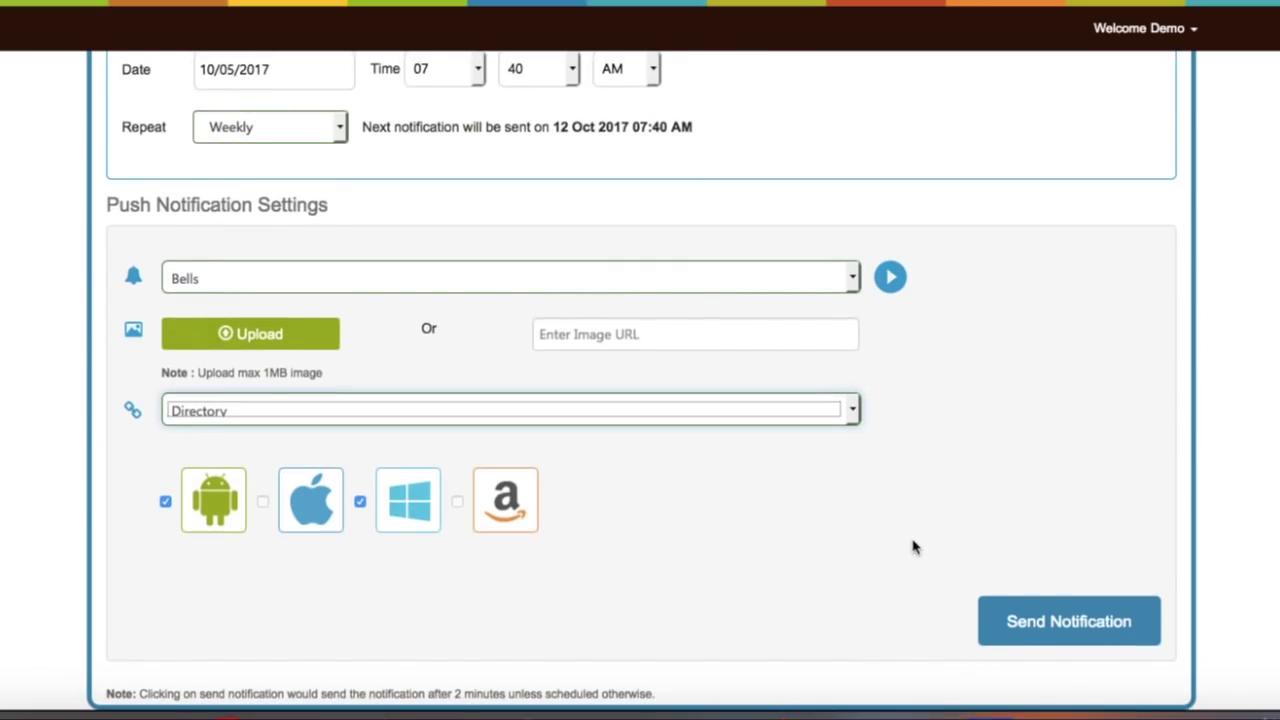
scroll(913, 547, "up", 10)
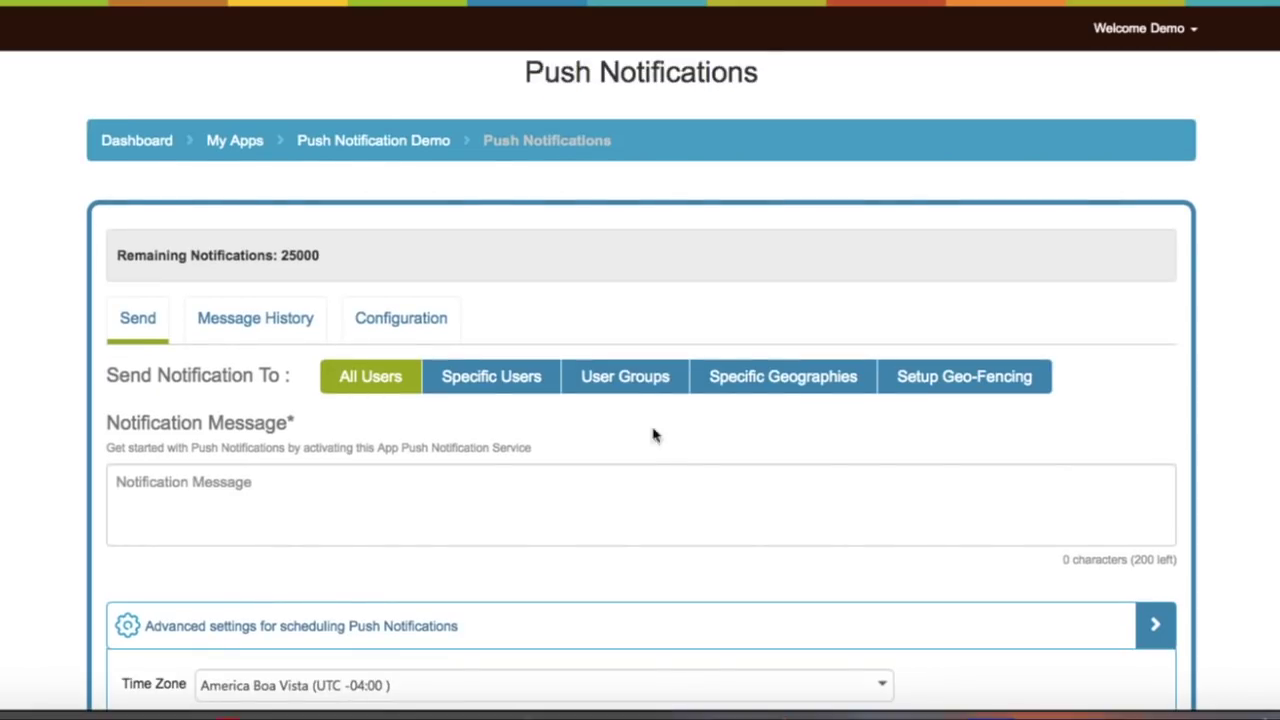
Step: Target specific users and add the single registered user as recipient
left_click(502, 387)
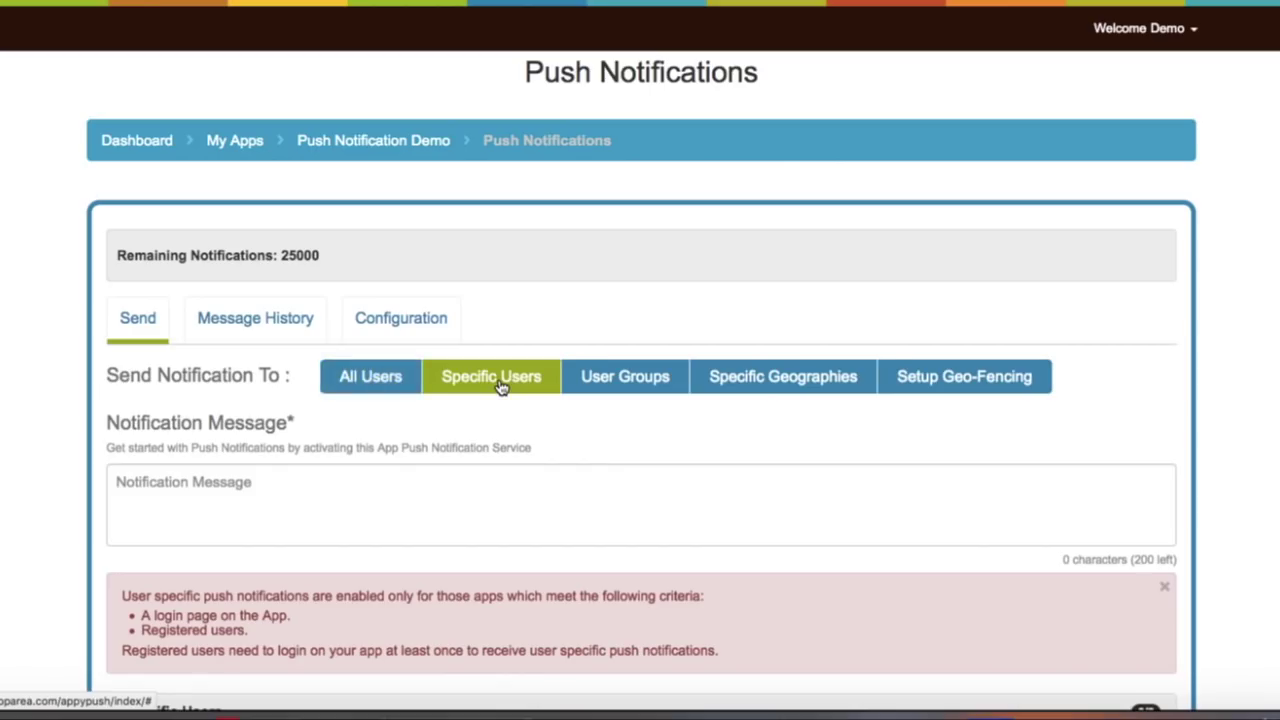
scroll(541, 514, "down", 2)
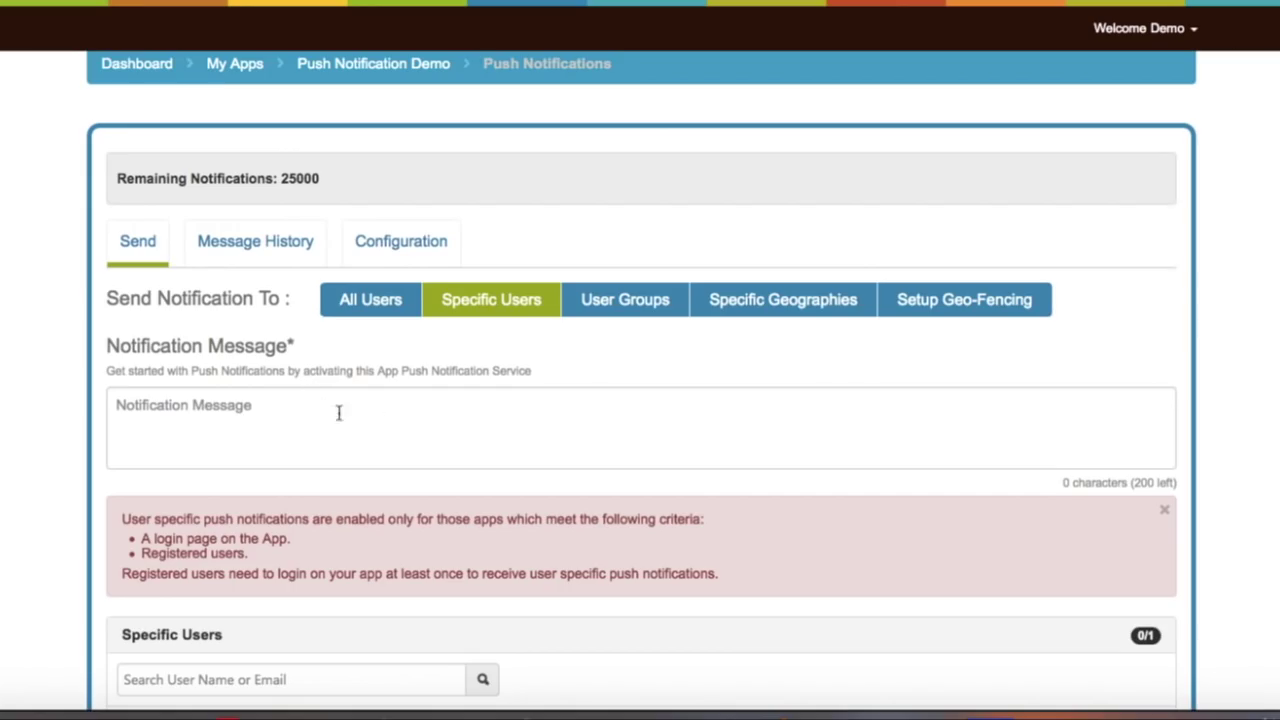
left_click(386, 431)
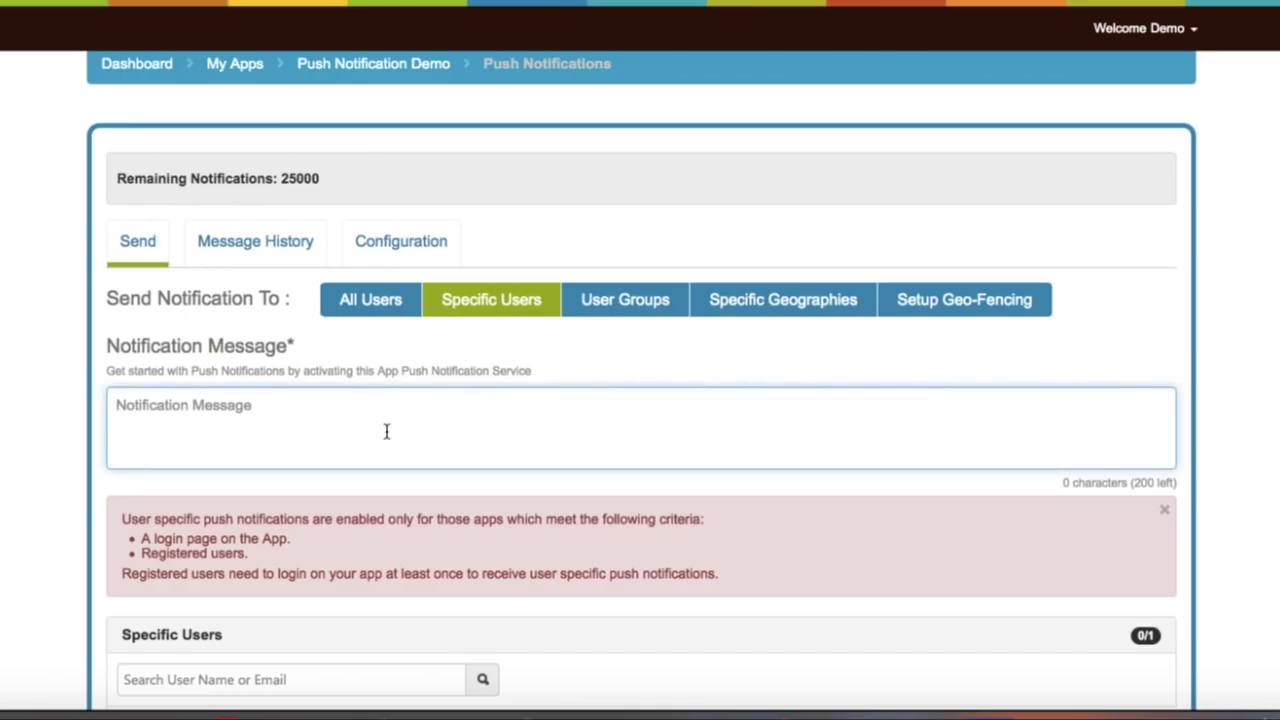
scroll(386, 431, "down", 3)
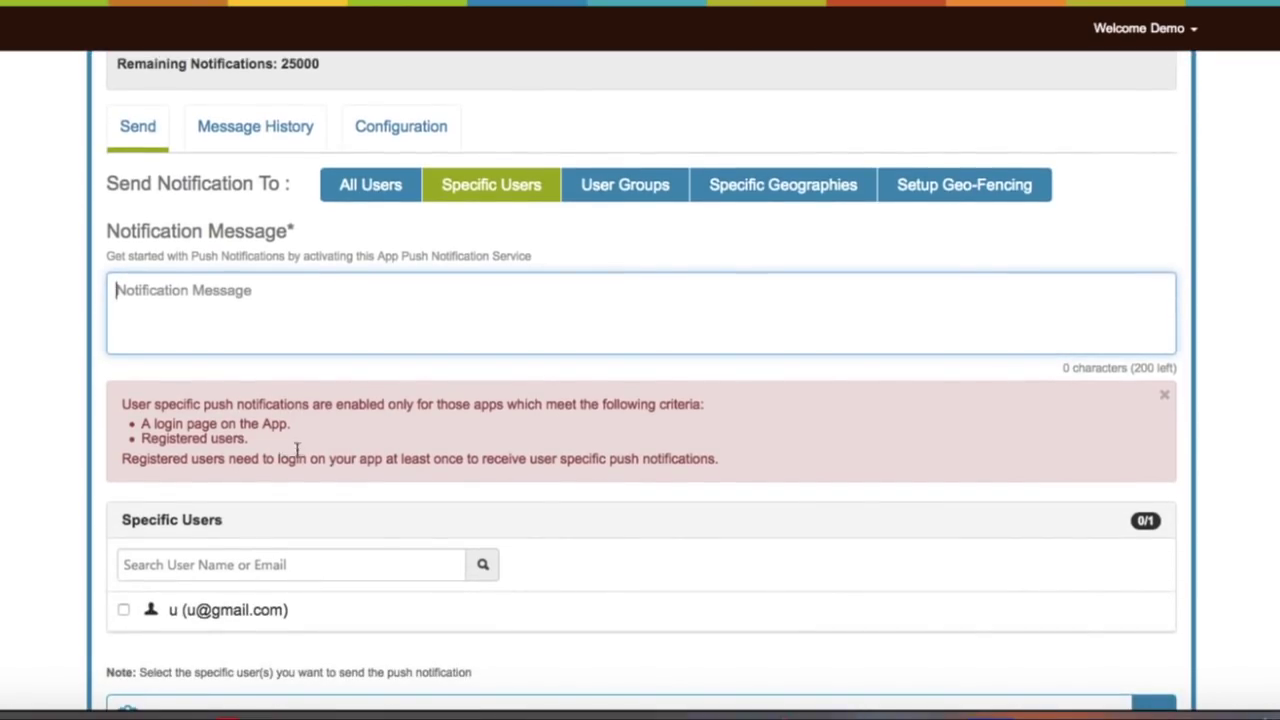
left_click_drag(307, 458, 122, 404)
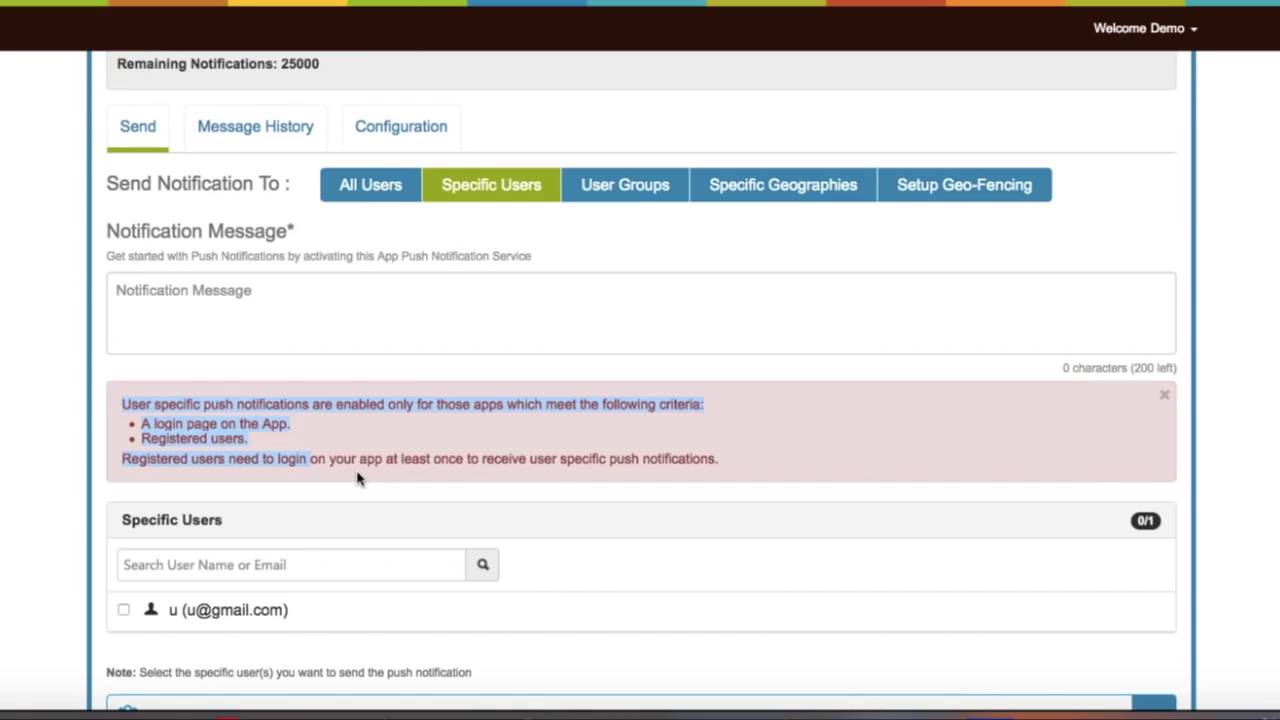
scroll(357, 478, "down", 3)
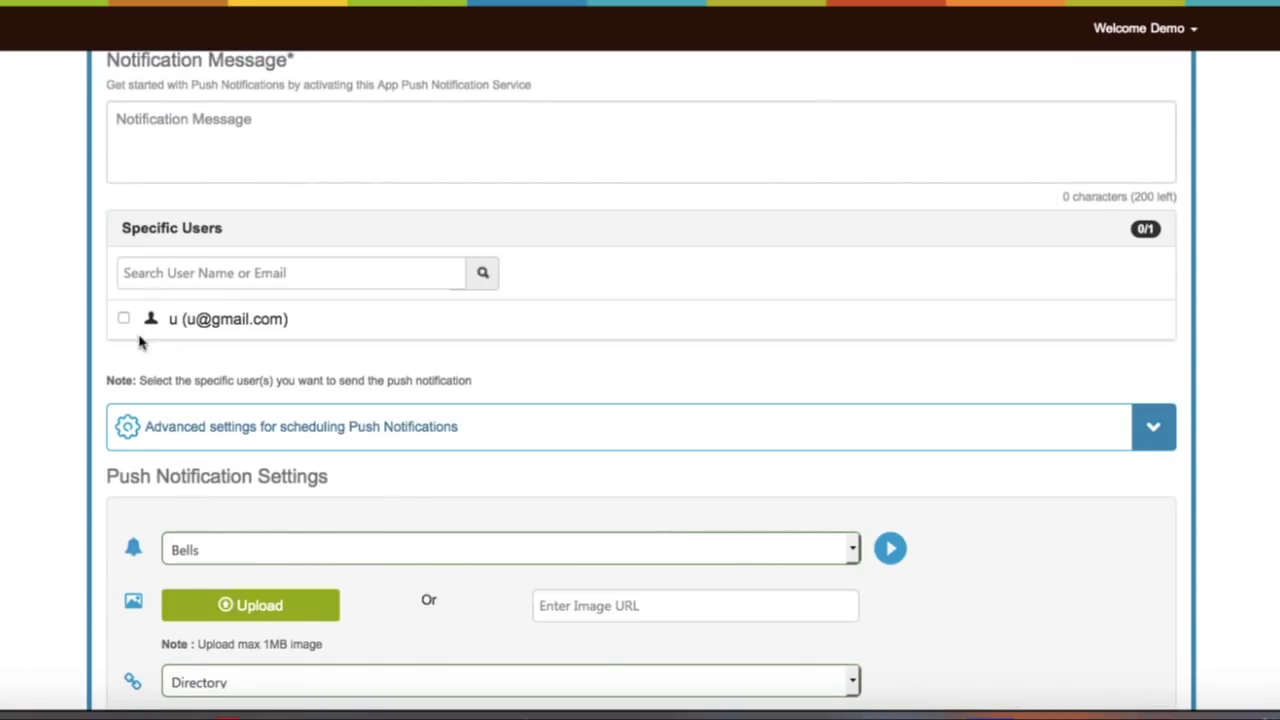
left_click(124, 318)
Step: Review the weekly Boa Vista schedule, then switch recipients to User Groups
left_click(297, 434)
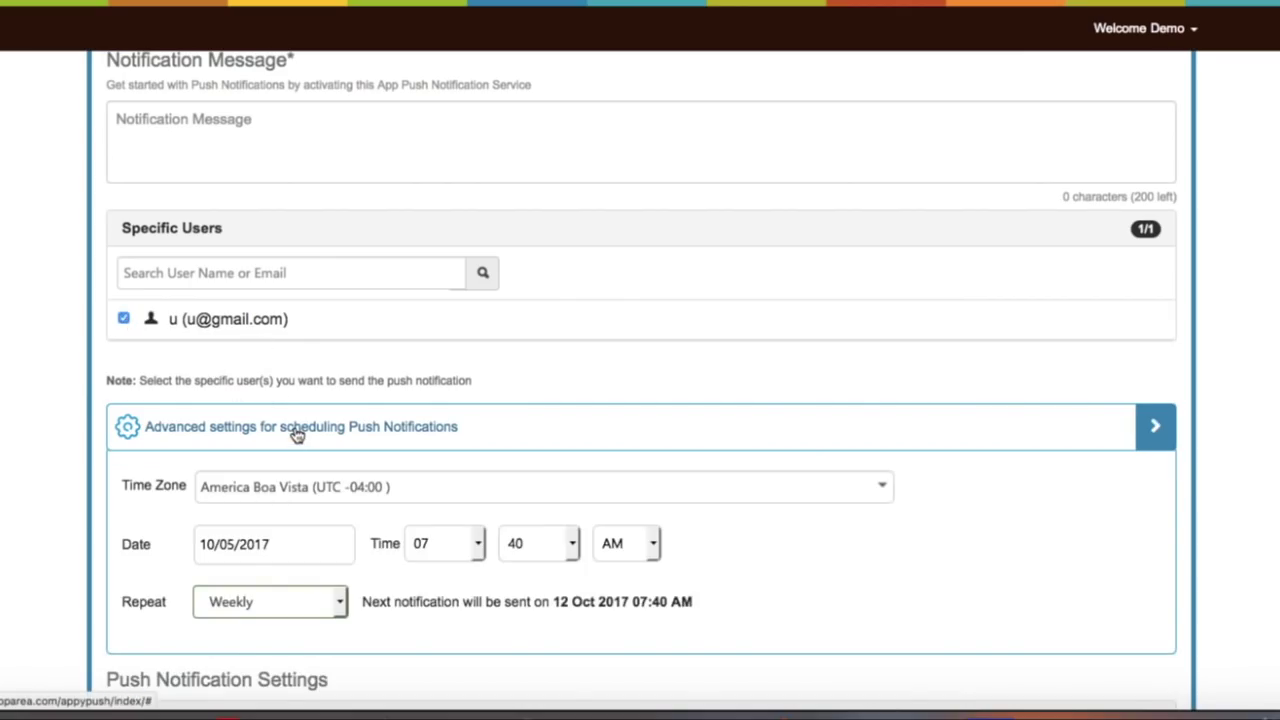
left_click(297, 434)
scroll(297, 434, "down", 2)
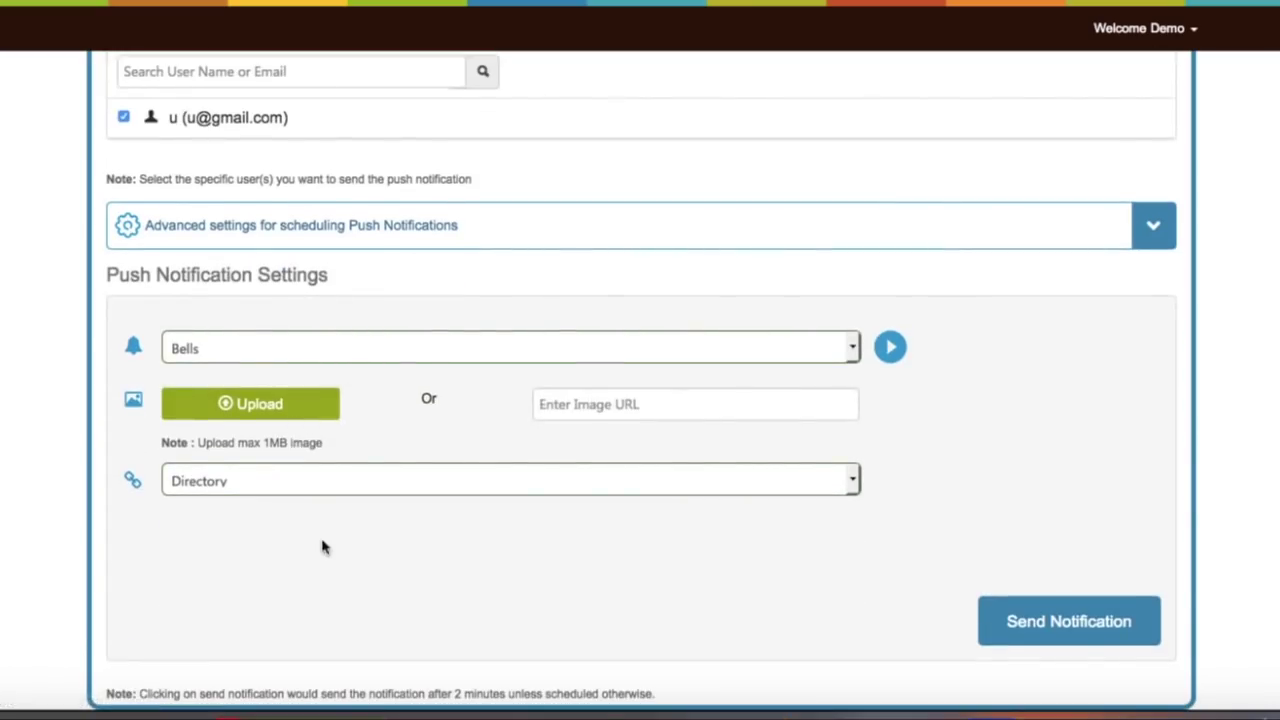
scroll(506, 530, "up", 2)
scroll(491, 500, "up", 4)
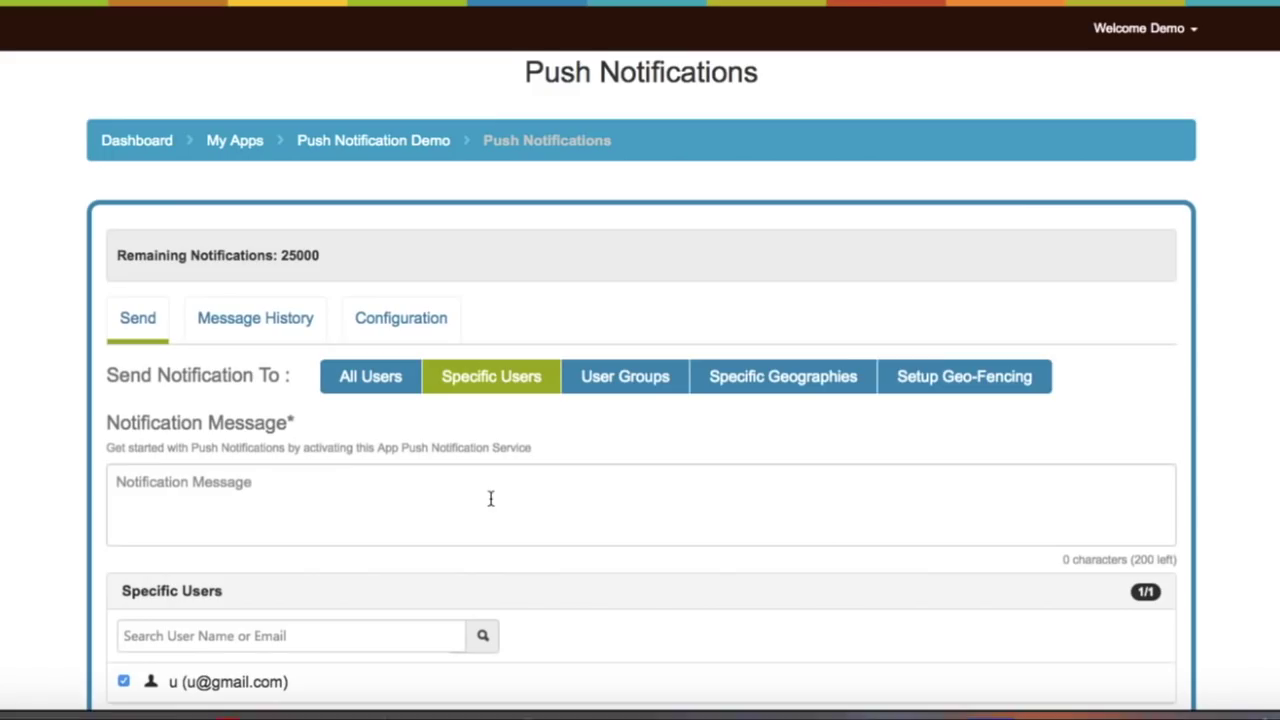
left_click(628, 381)
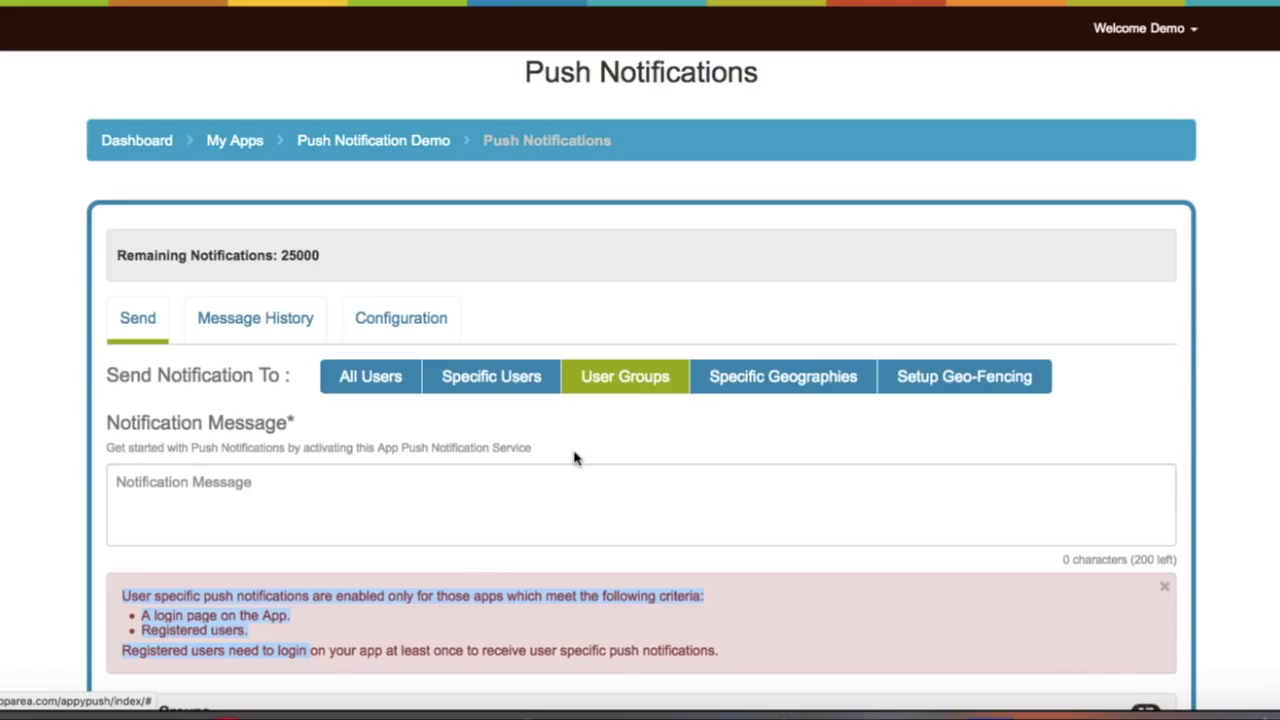
Step: Scroll down to the User Groups list showing Grp 1 with one user
scroll(563, 463, "down", 2)
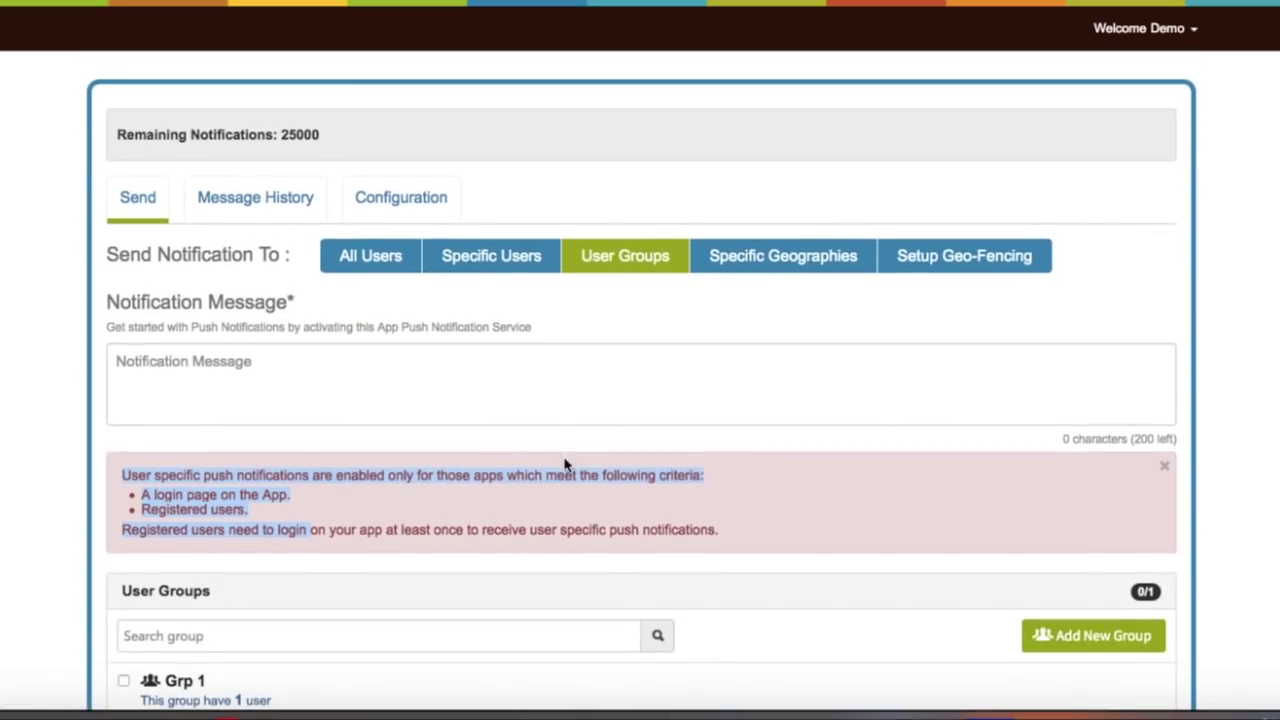
left_click(460, 391)
scroll(517, 477, "down", 2)
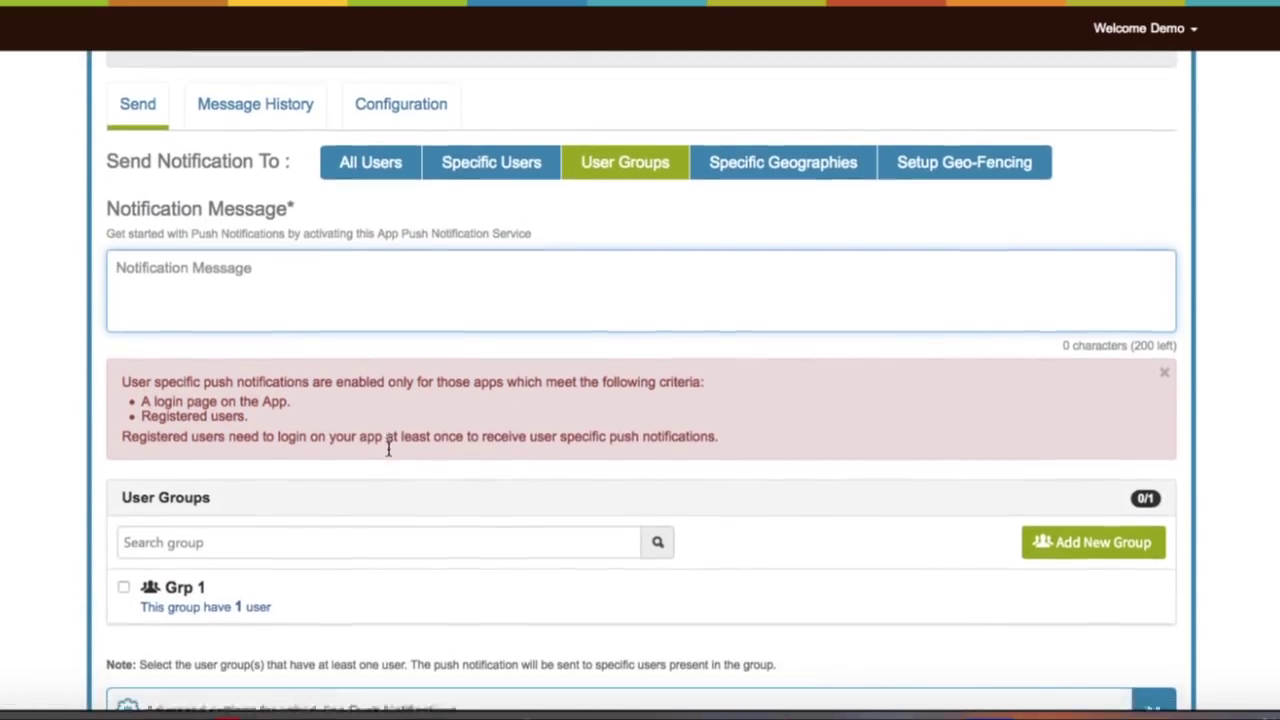
scroll(389, 446, "down", 3)
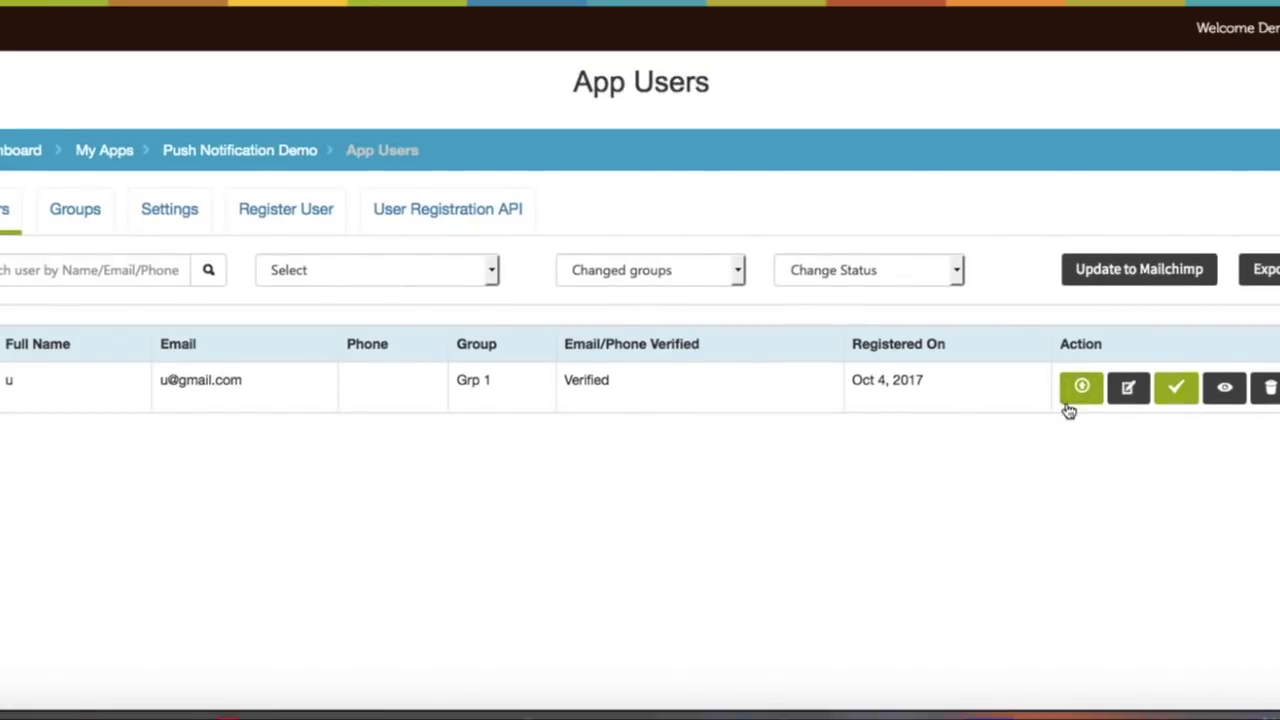
Step: Create group 'Grp 2' with the About Us and Order Food pages assigned
left_click(72, 224)
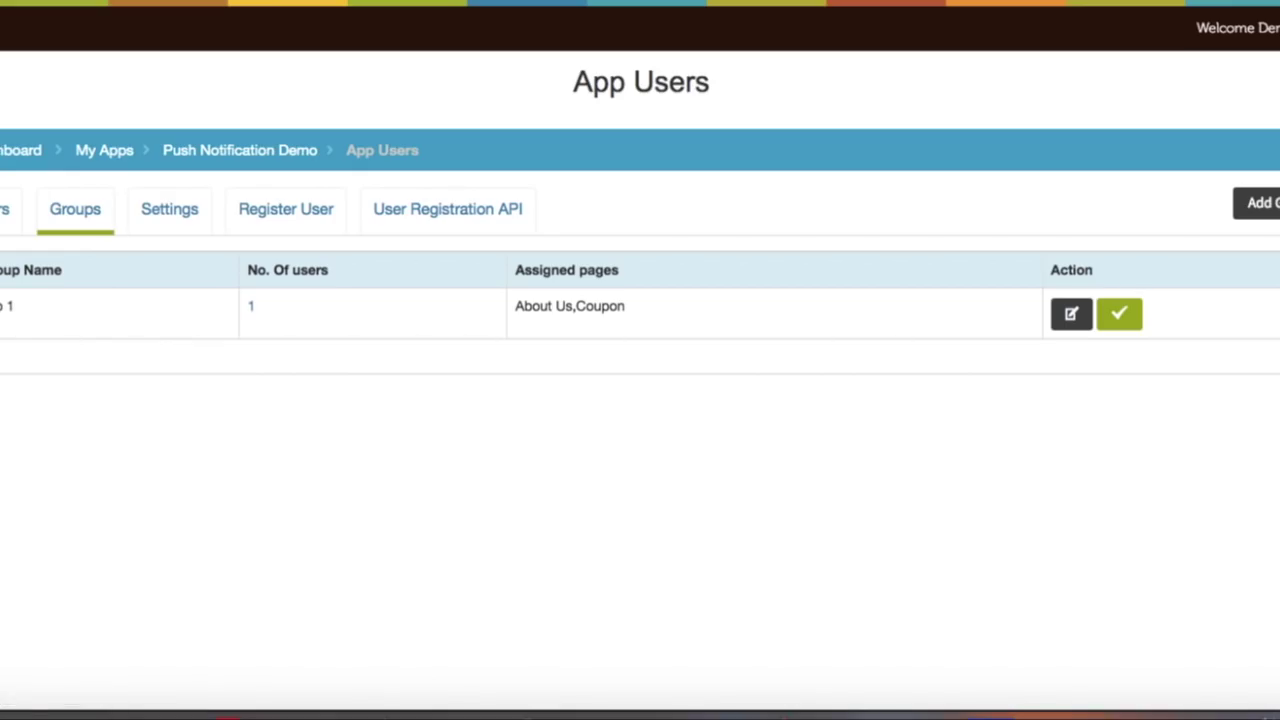
left_click(1256, 203)
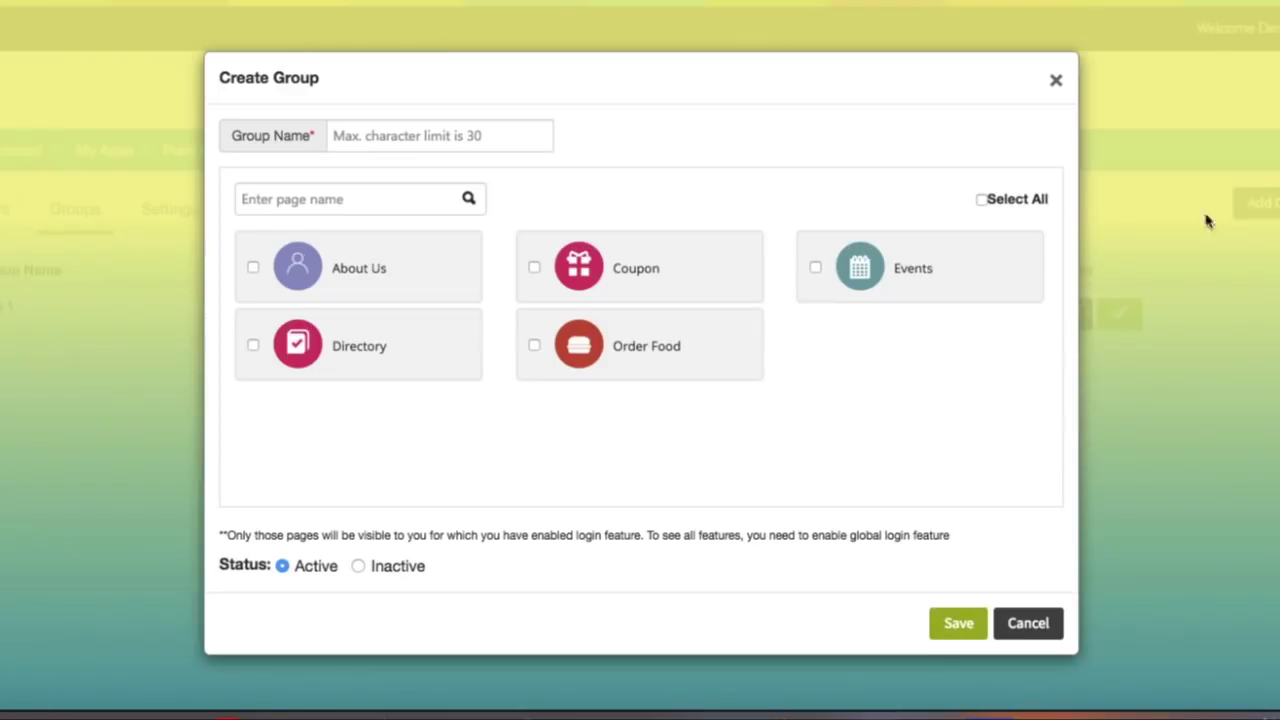
left_click(388, 144)
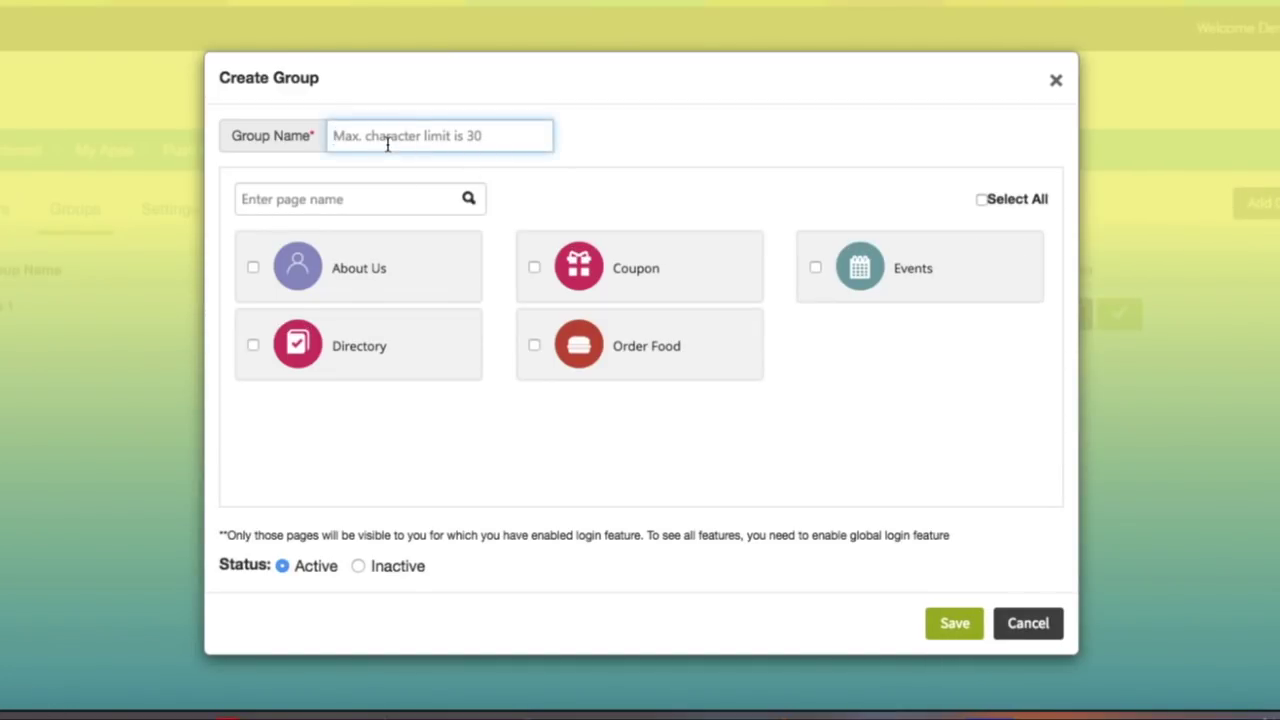
type("Grp 2")
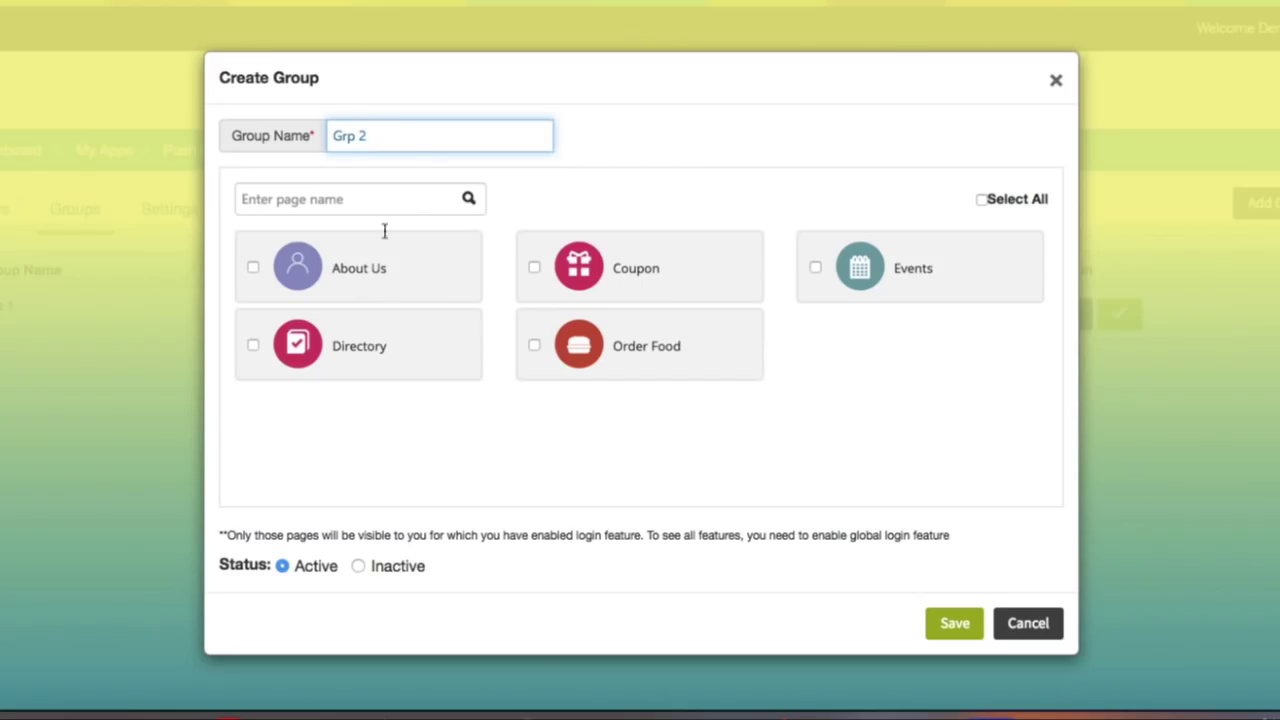
left_click(253, 267)
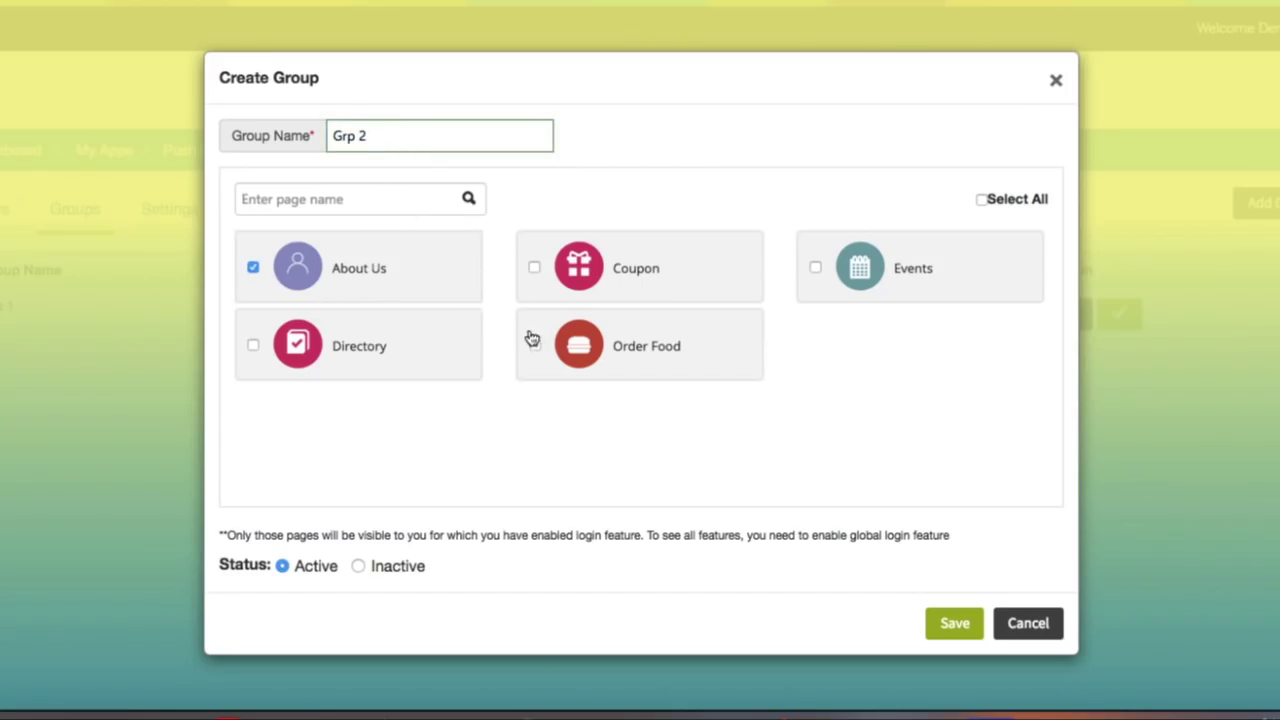
left_click(534, 345)
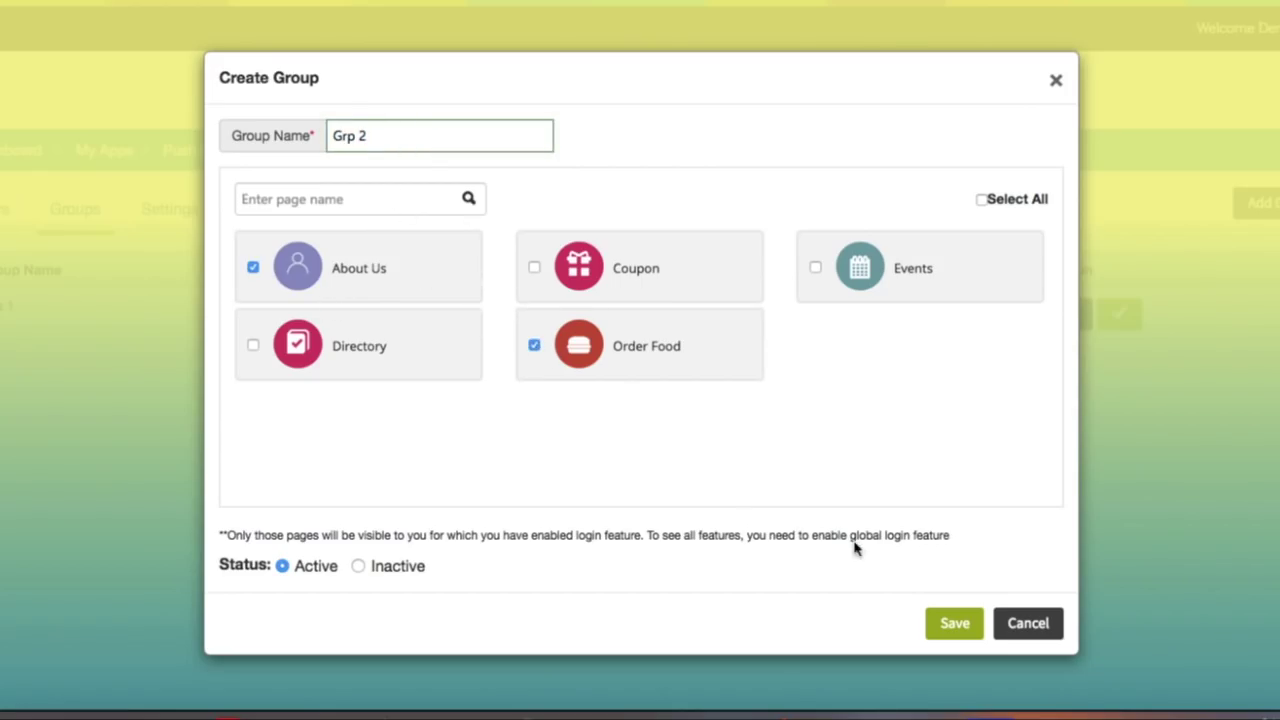
left_click(952, 623)
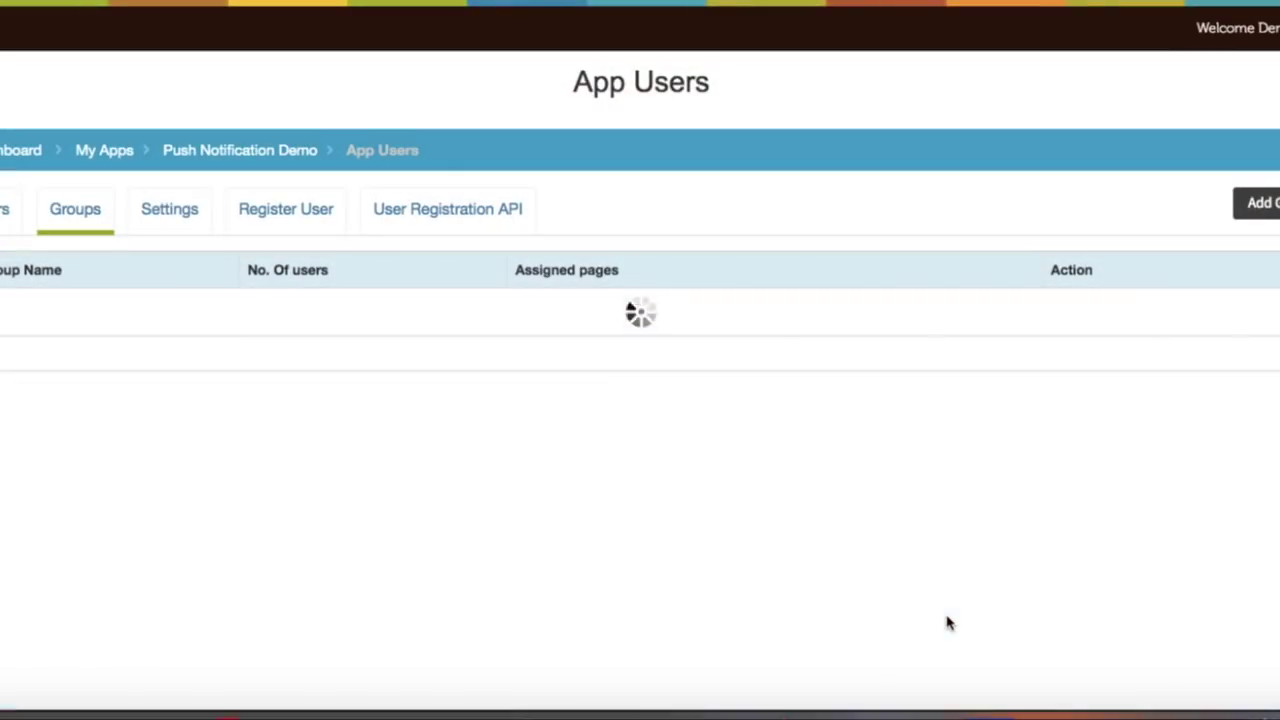
left_click(264, 224)
left_click(421, 345)
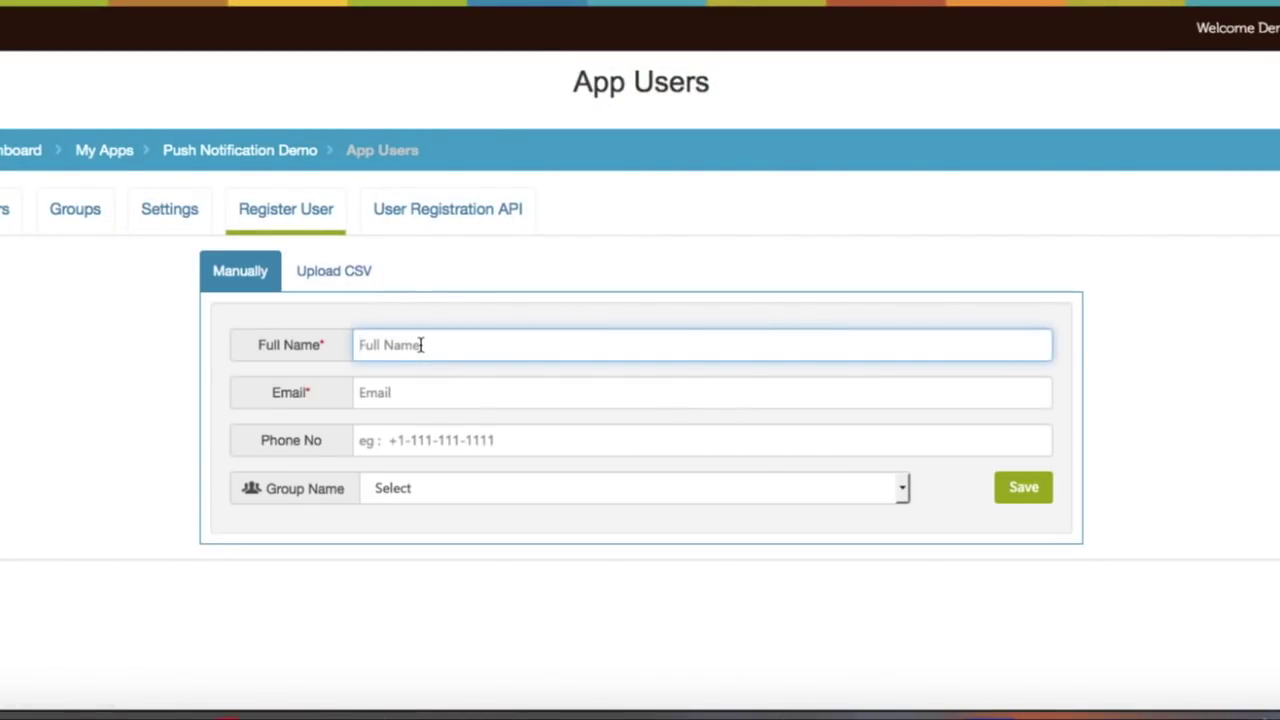
type("user2")
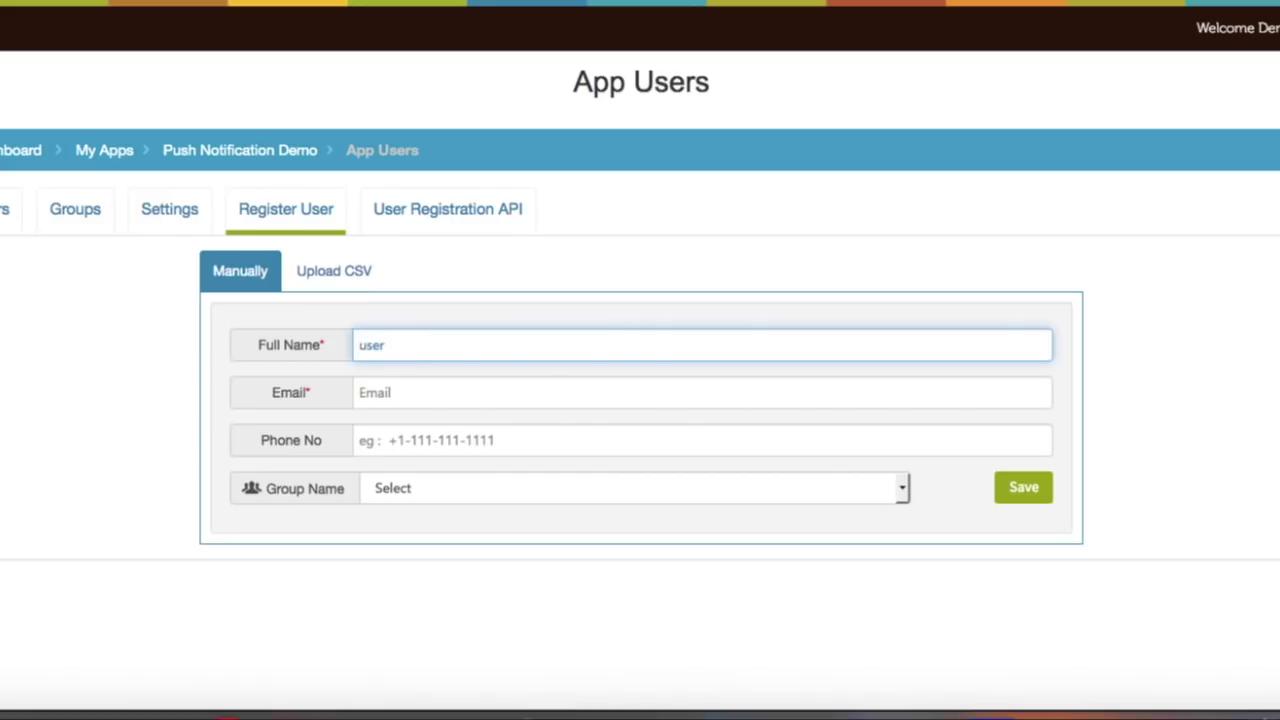
left_click(386, 395)
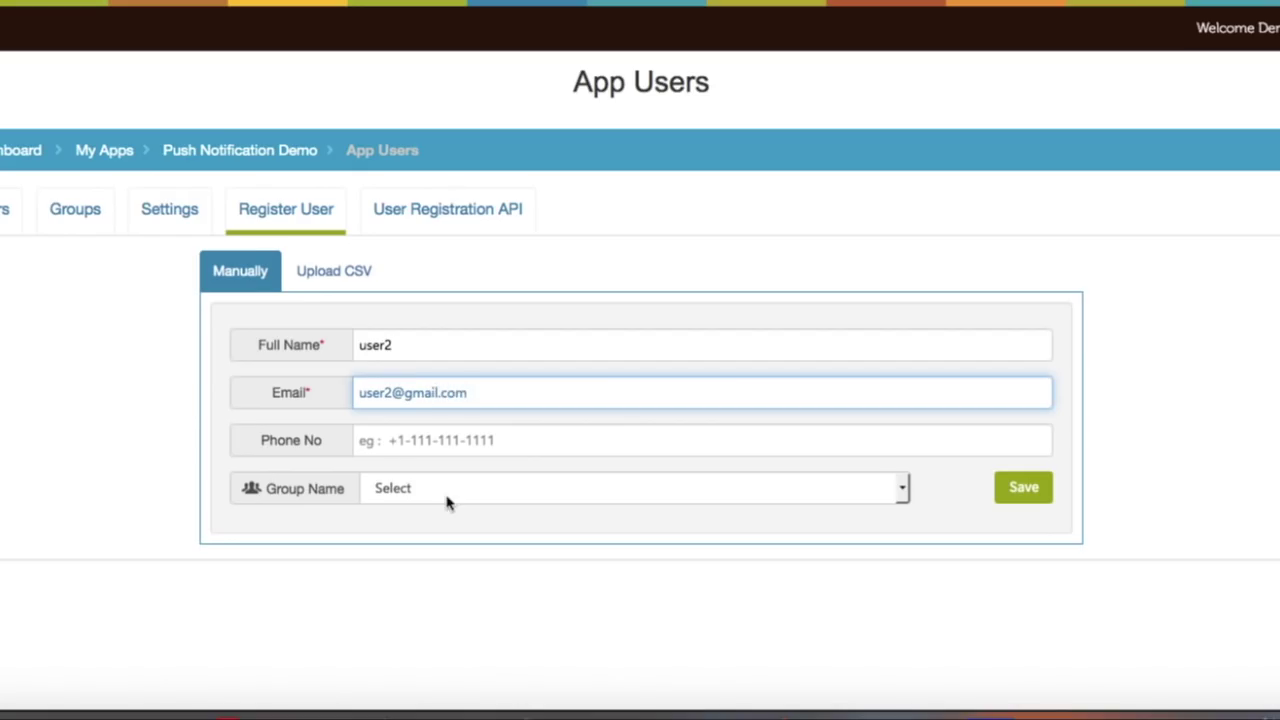
left_click(447, 500)
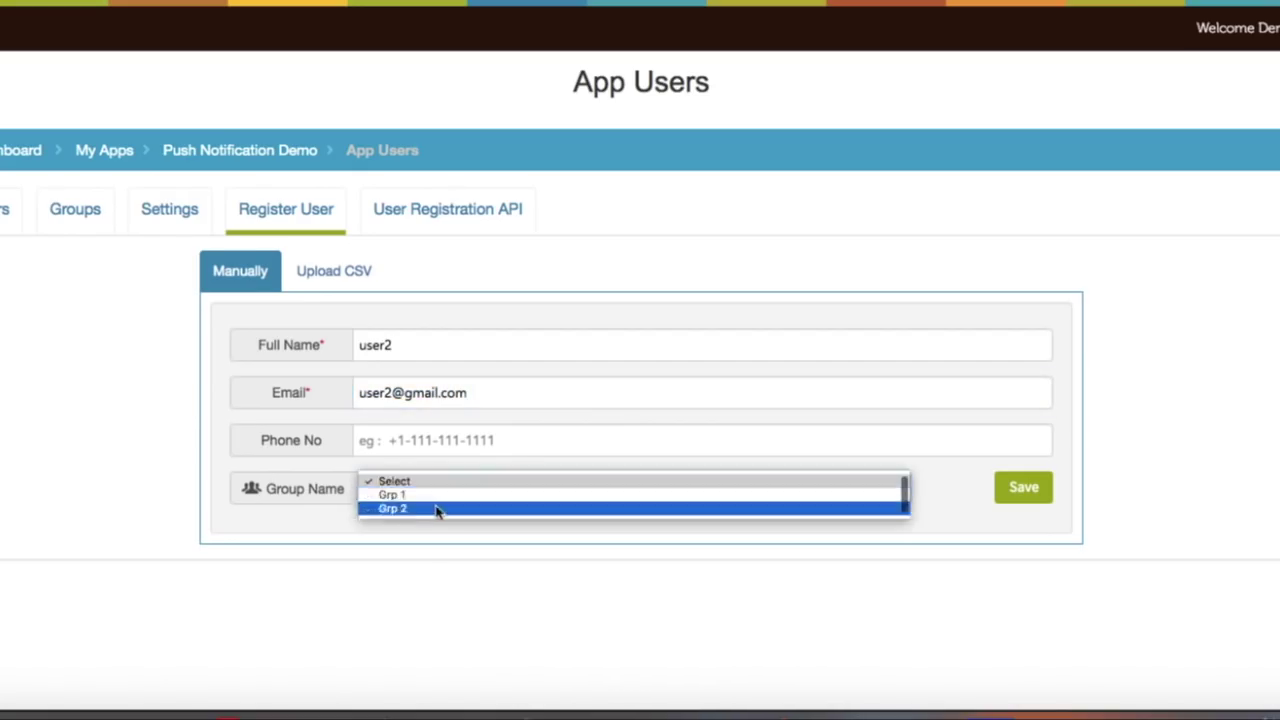
left_click(430, 512)
left_click(1050, 495)
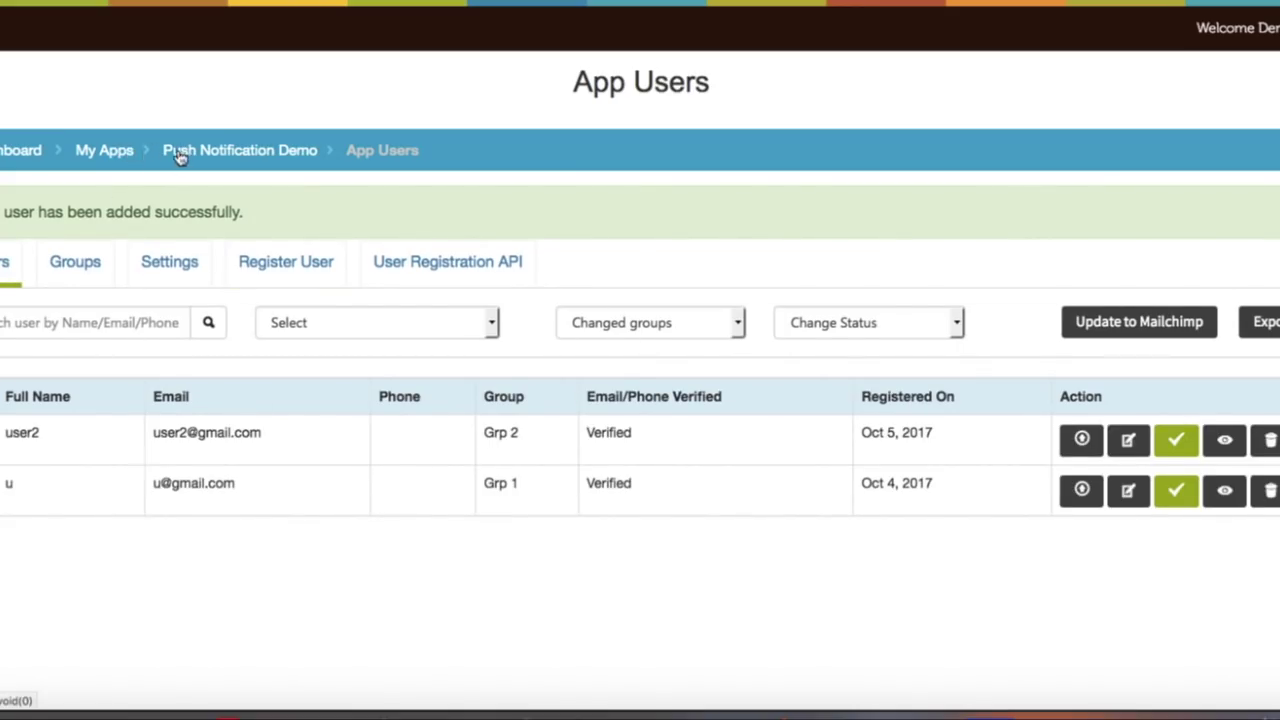
left_click(118, 150)
Step: Back in the demo app's Push Notifications, target User Groups with Grp 2 ticked
left_click(736, 274)
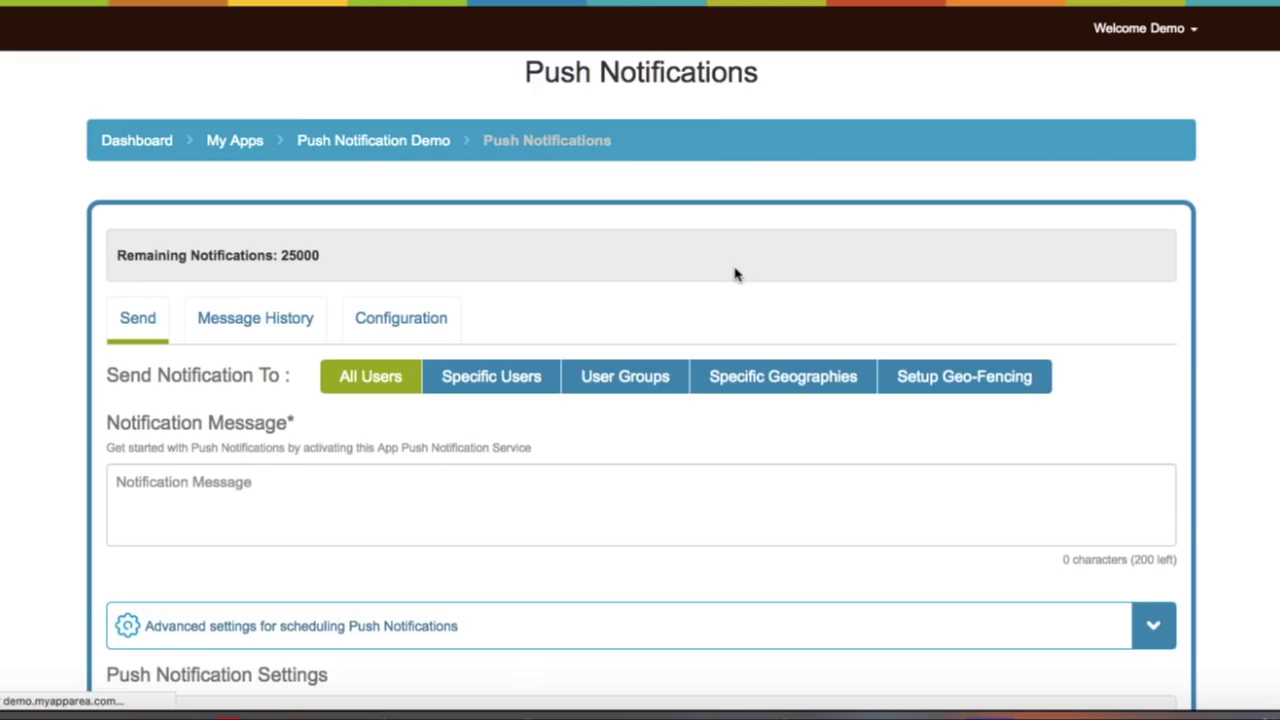
left_click(672, 375)
scroll(686, 449, "down", 3)
scroll(640, 491, "down", 2)
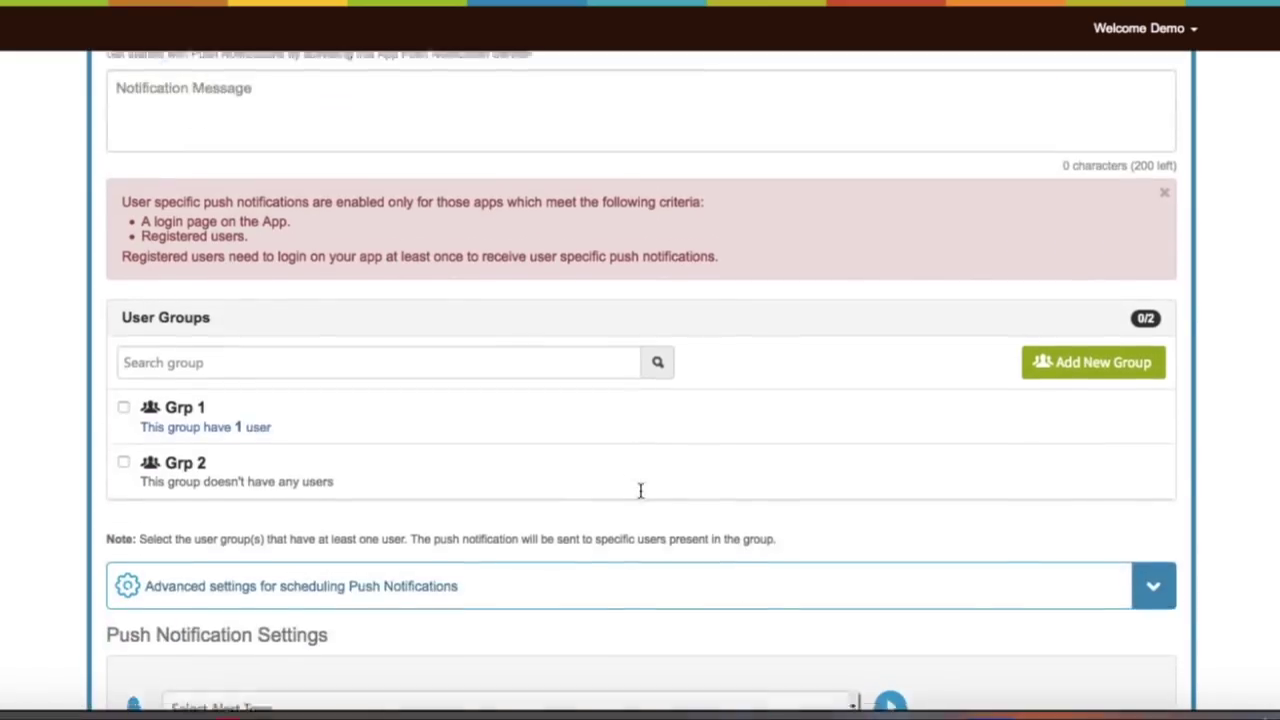
scroll(175, 440, "down", 1)
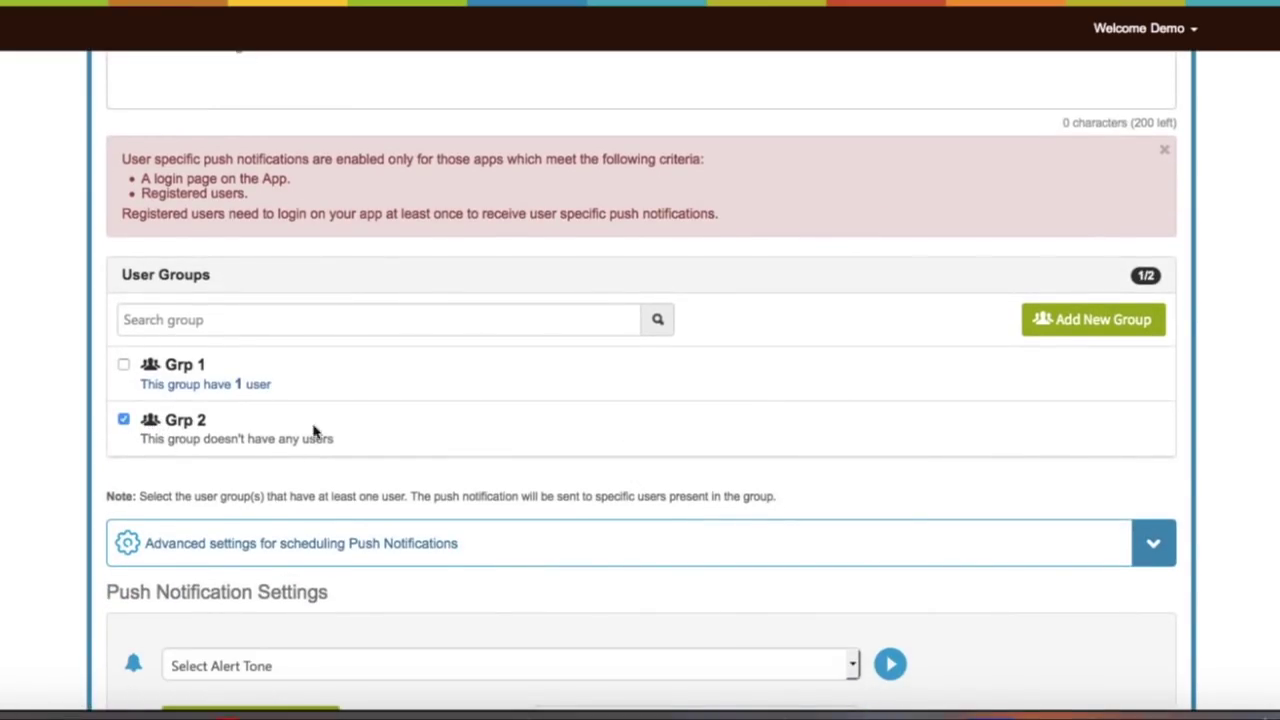
scroll(477, 429, "down", 2)
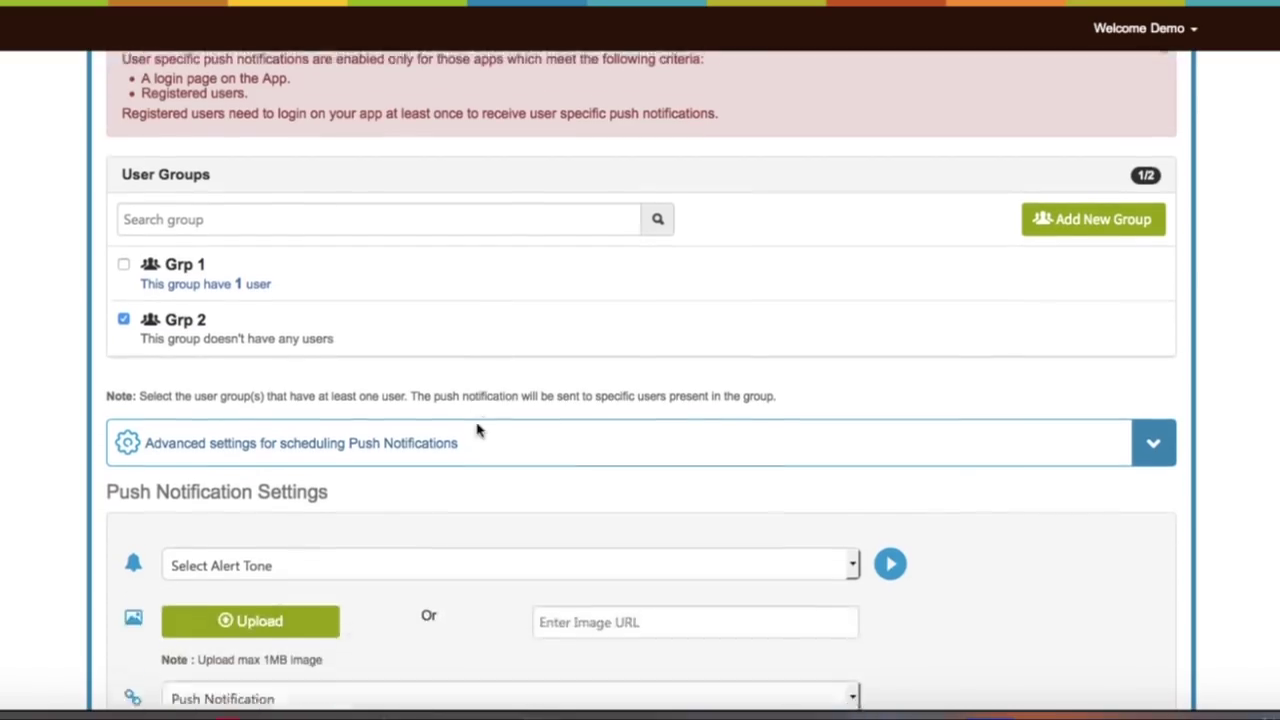
scroll(374, 374, "down", 1)
Step: Check the Advanced scheduling settings, collapse them and return to the top
left_click(374, 368)
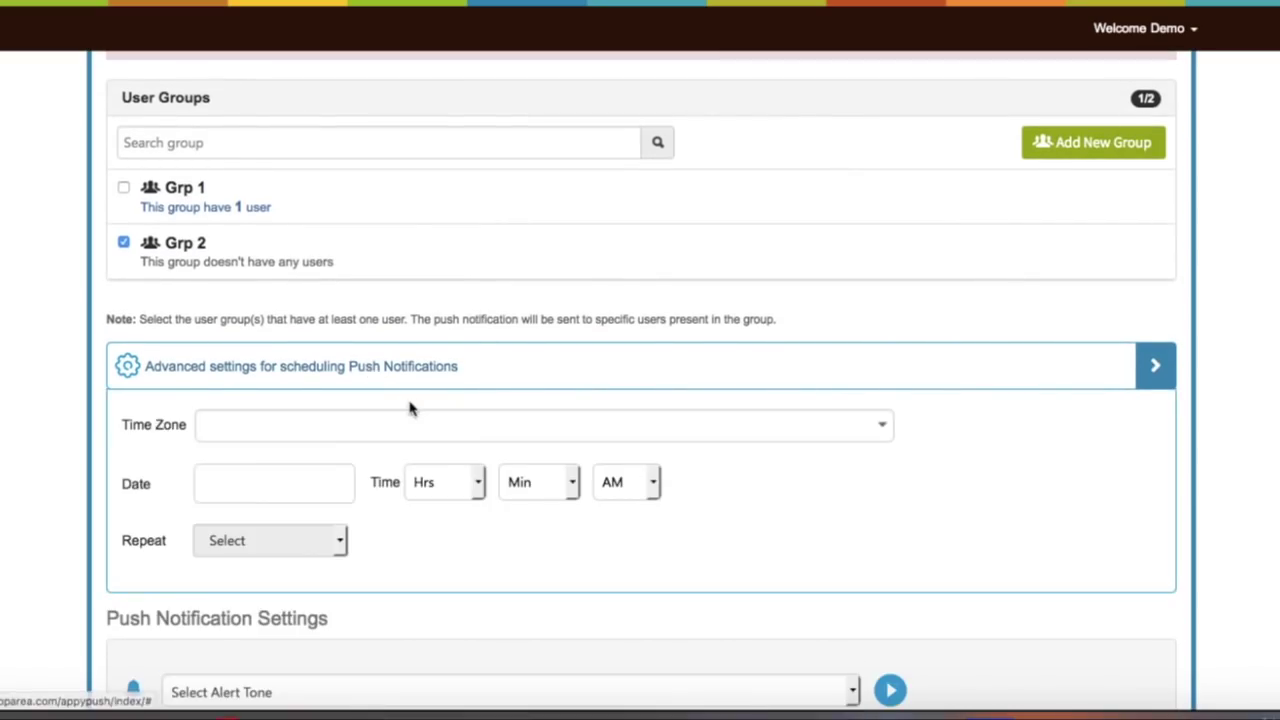
left_click(361, 372)
scroll(362, 374, "down", 2)
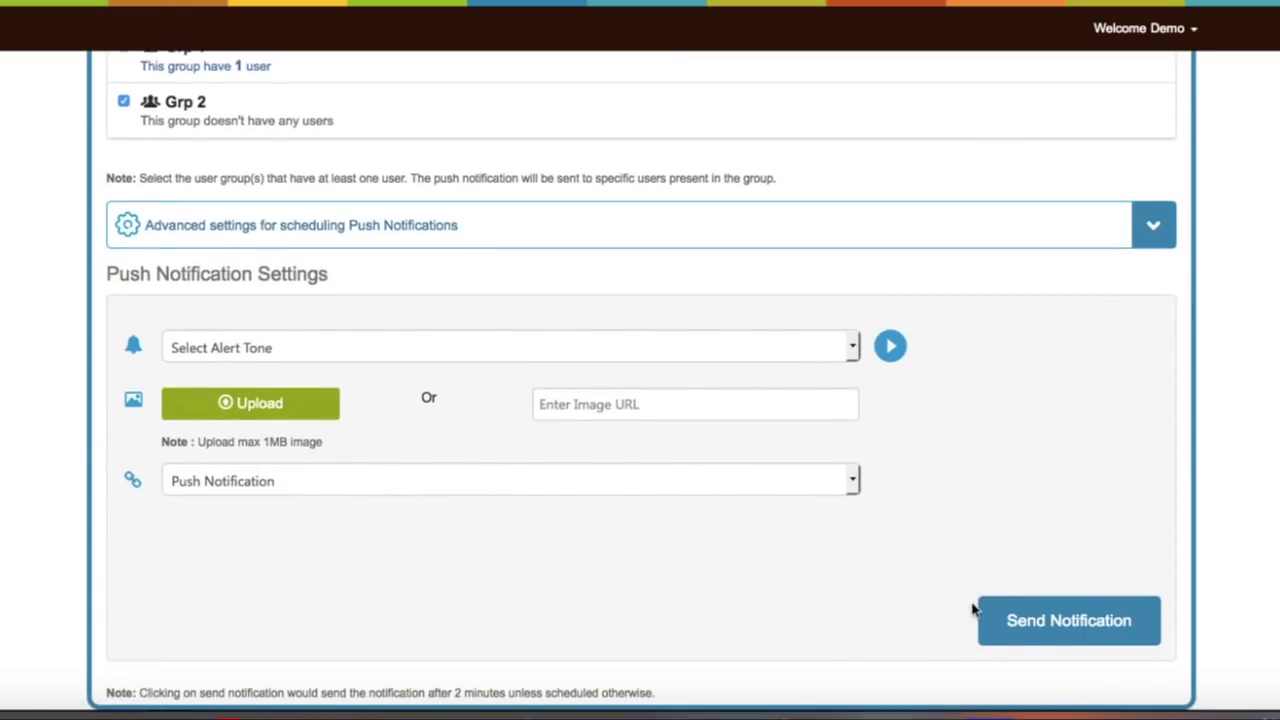
scroll(689, 500, "up", 4)
scroll(700, 480, "up", 3)
scroll(728, 437, "up", 1)
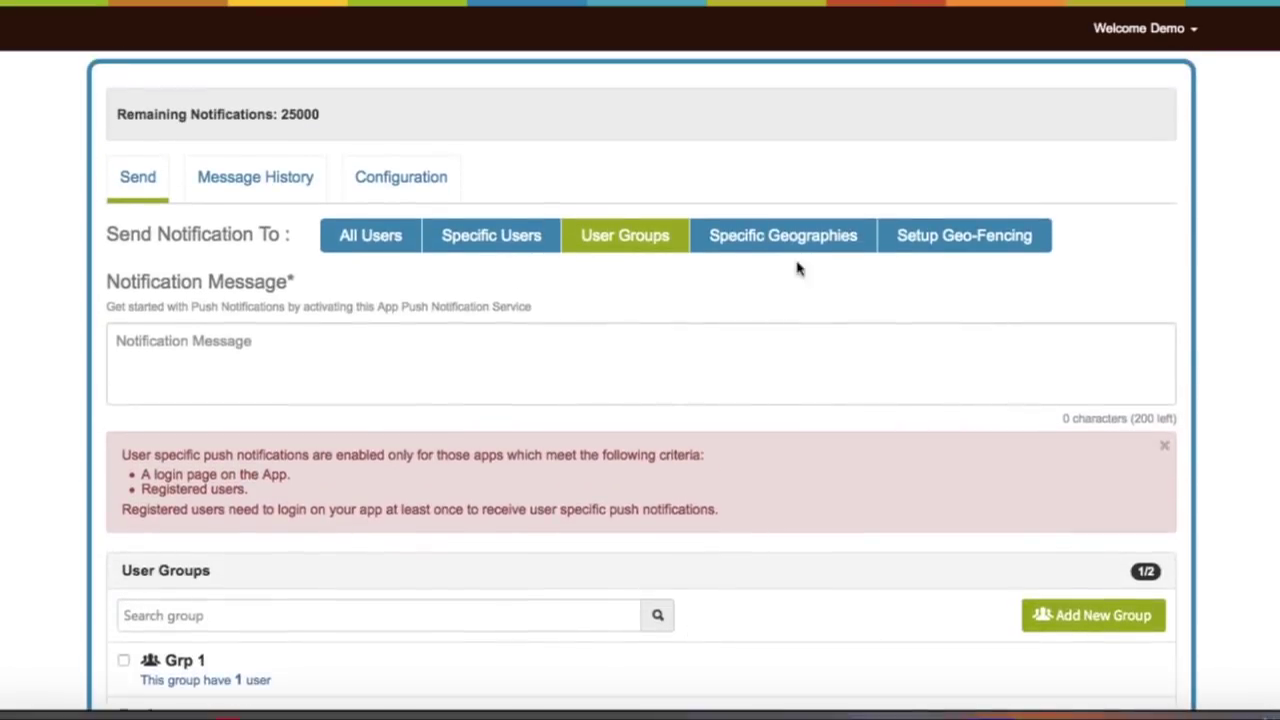
Step: Target Specific Geographies and enter the Warrenton, VA address
left_click(768, 247)
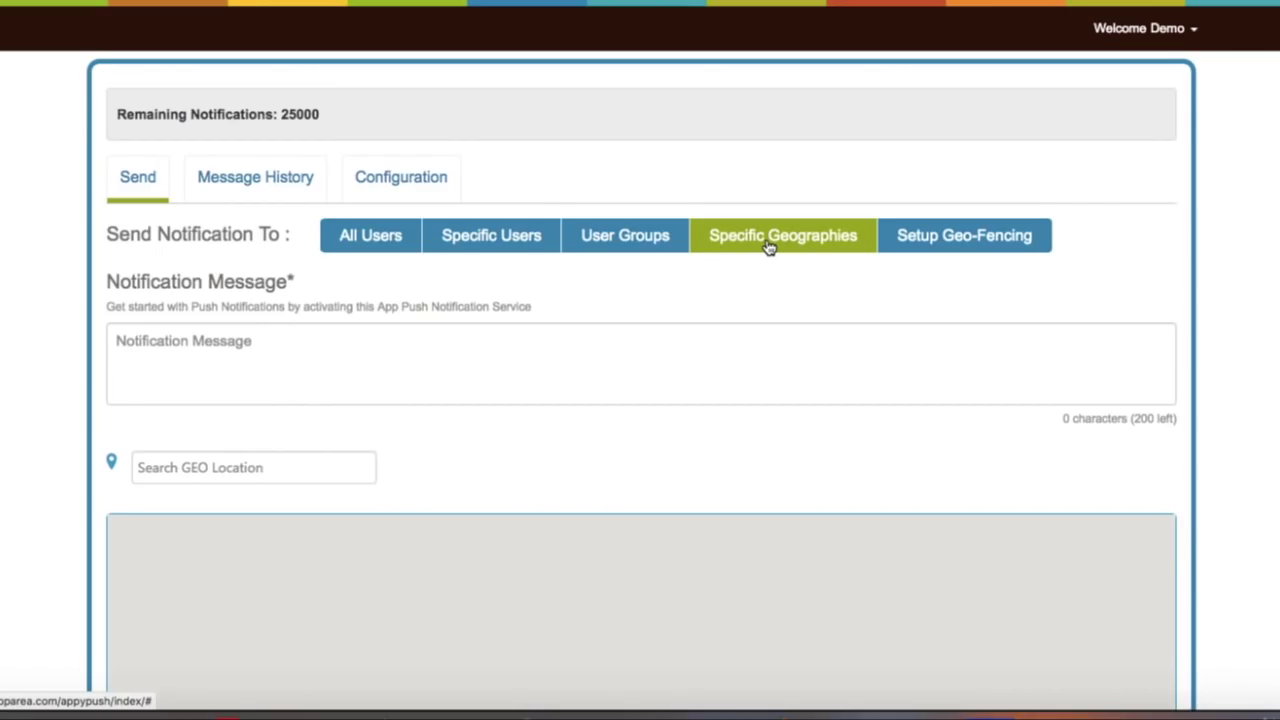
left_click(625, 360)
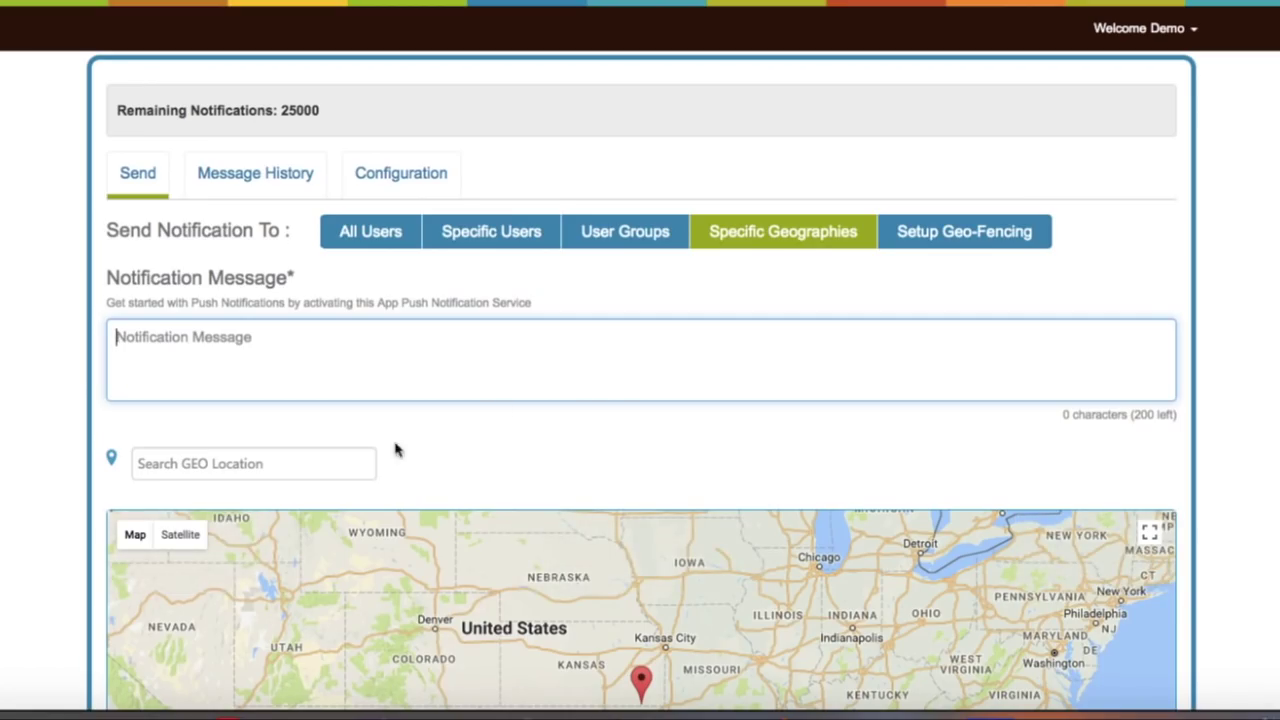
left_click(317, 466)
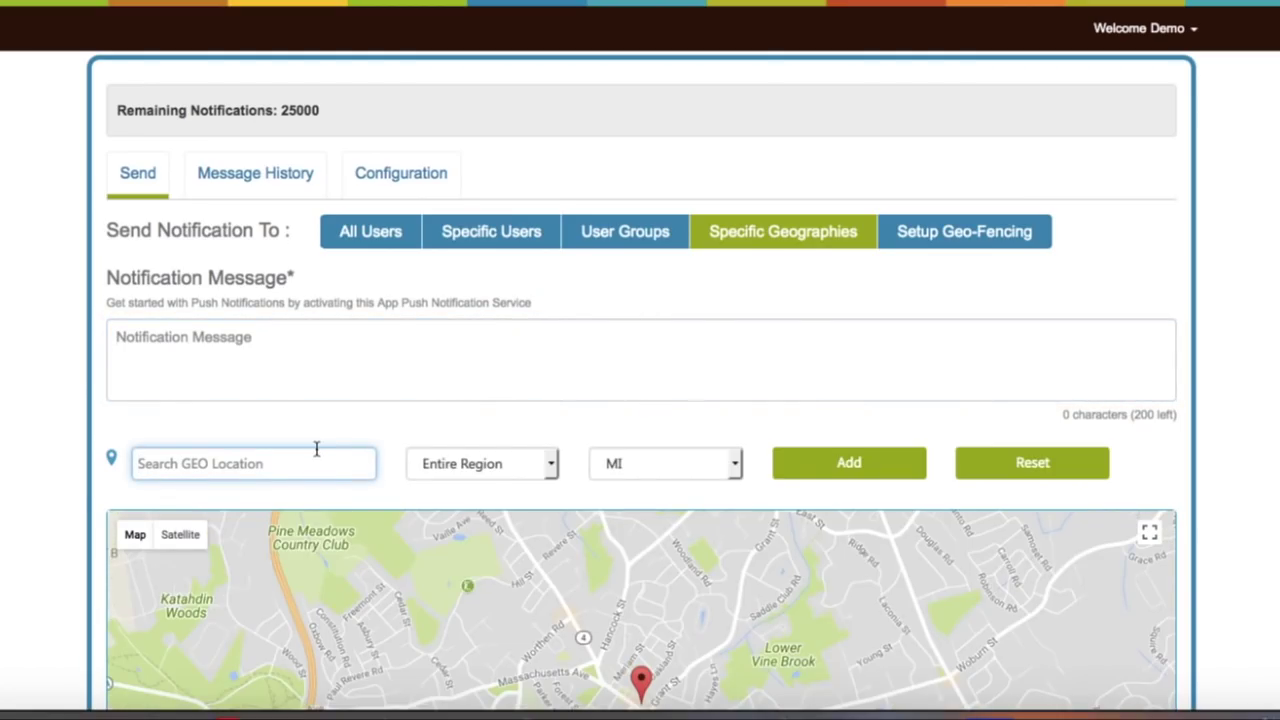
key("ctrl+v")
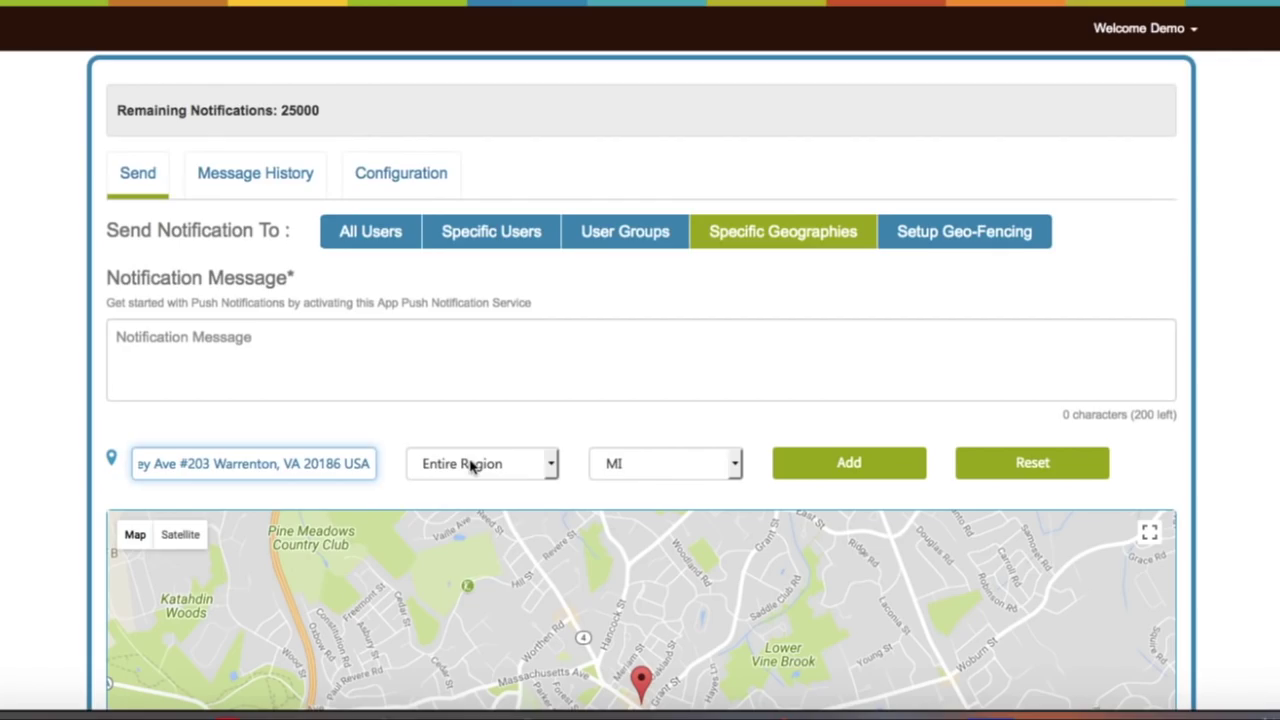
Step: Add the Warrenton address with a 60 km radius as a targeted geography
left_click(472, 466)
left_click(471, 494)
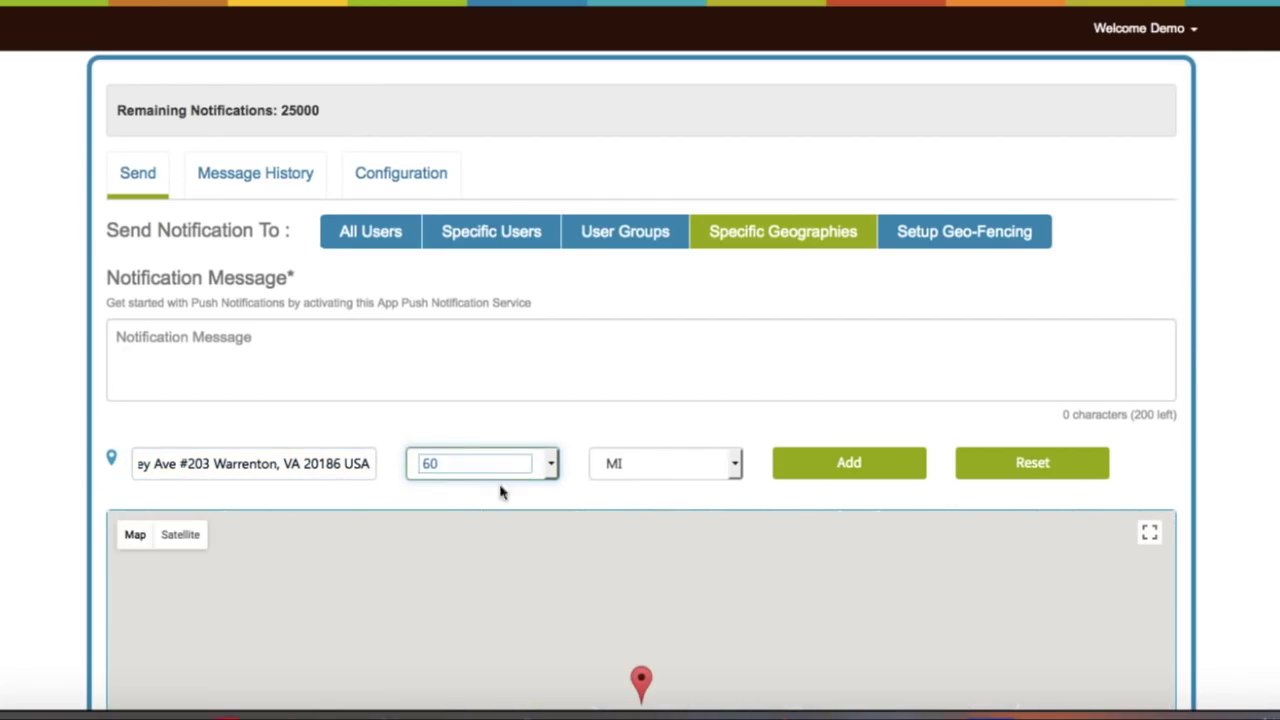
scroll(674, 460, "down", 2)
scroll(660, 380, "down", 3)
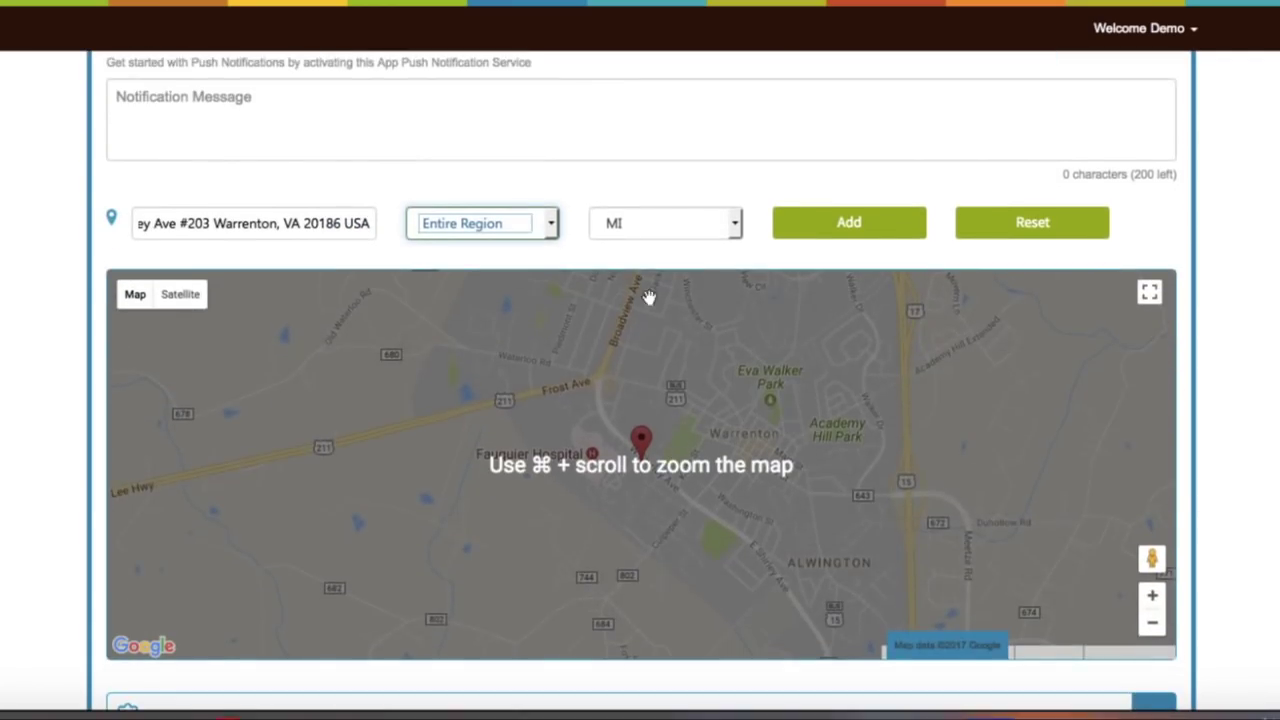
left_click(677, 224)
left_click(640, 214)
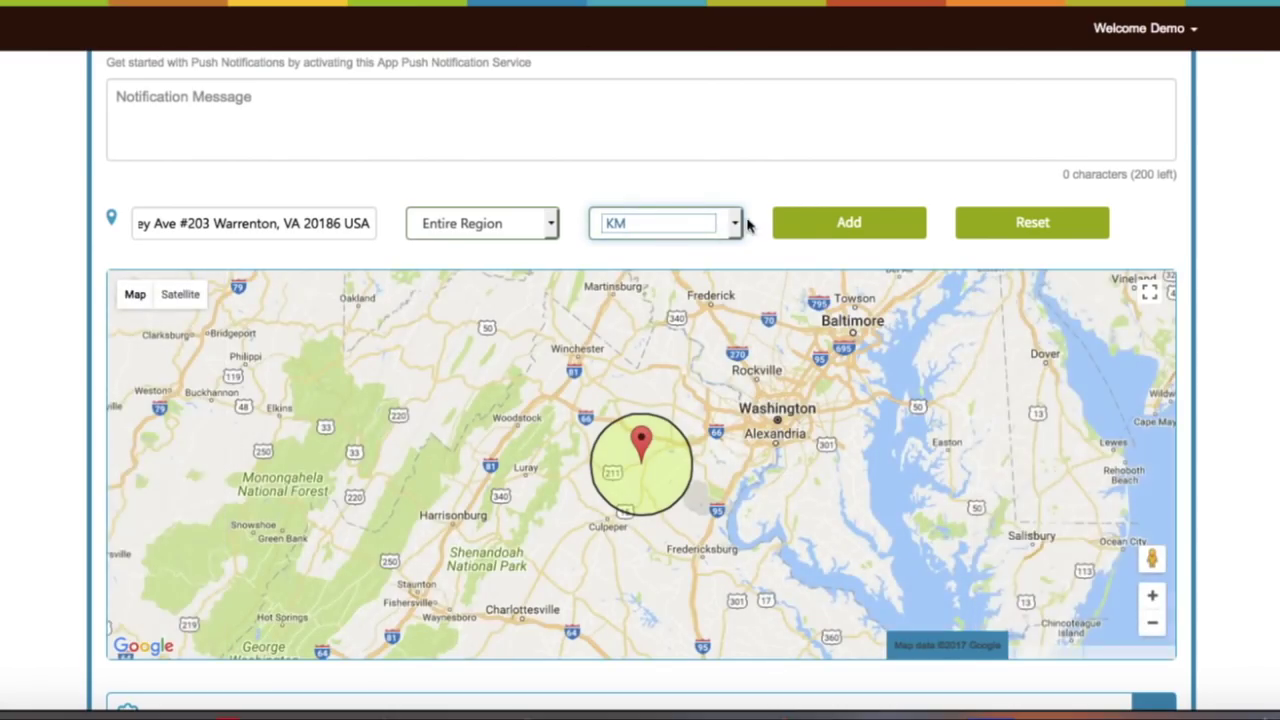
left_click(849, 223)
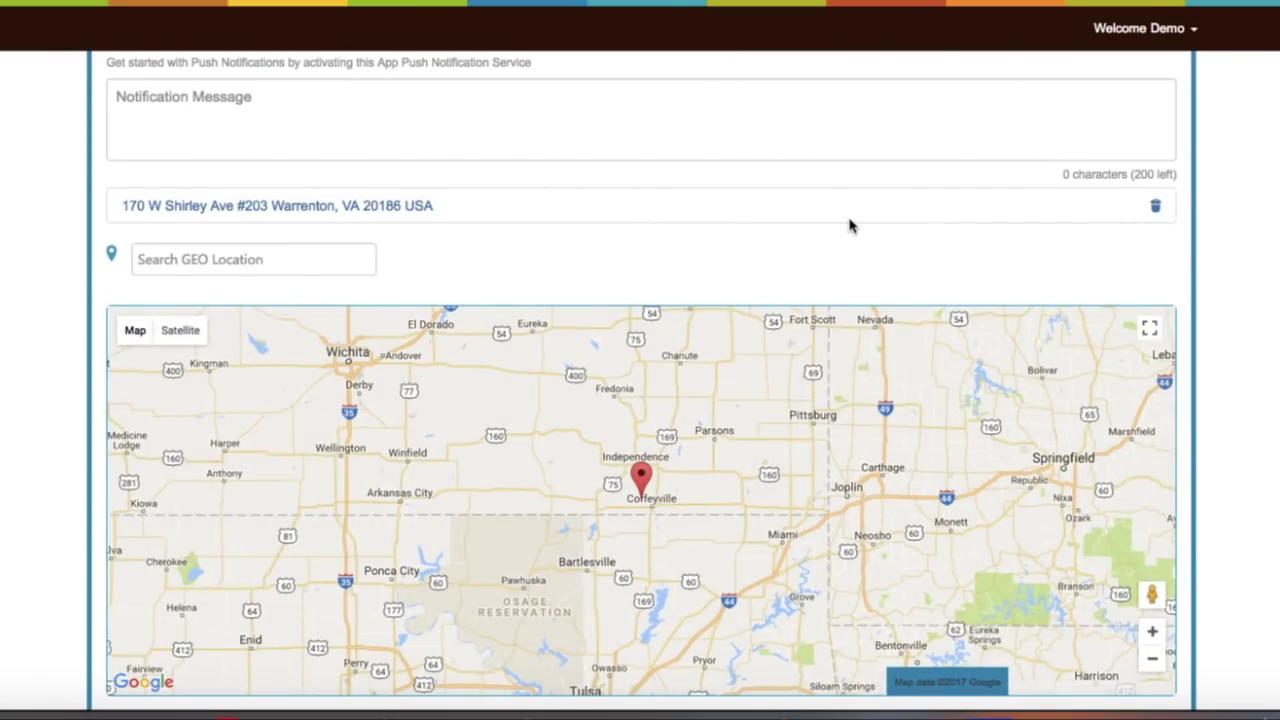
scroll(457, 254, "down", 7)
scroll(457, 254, "down", 3)
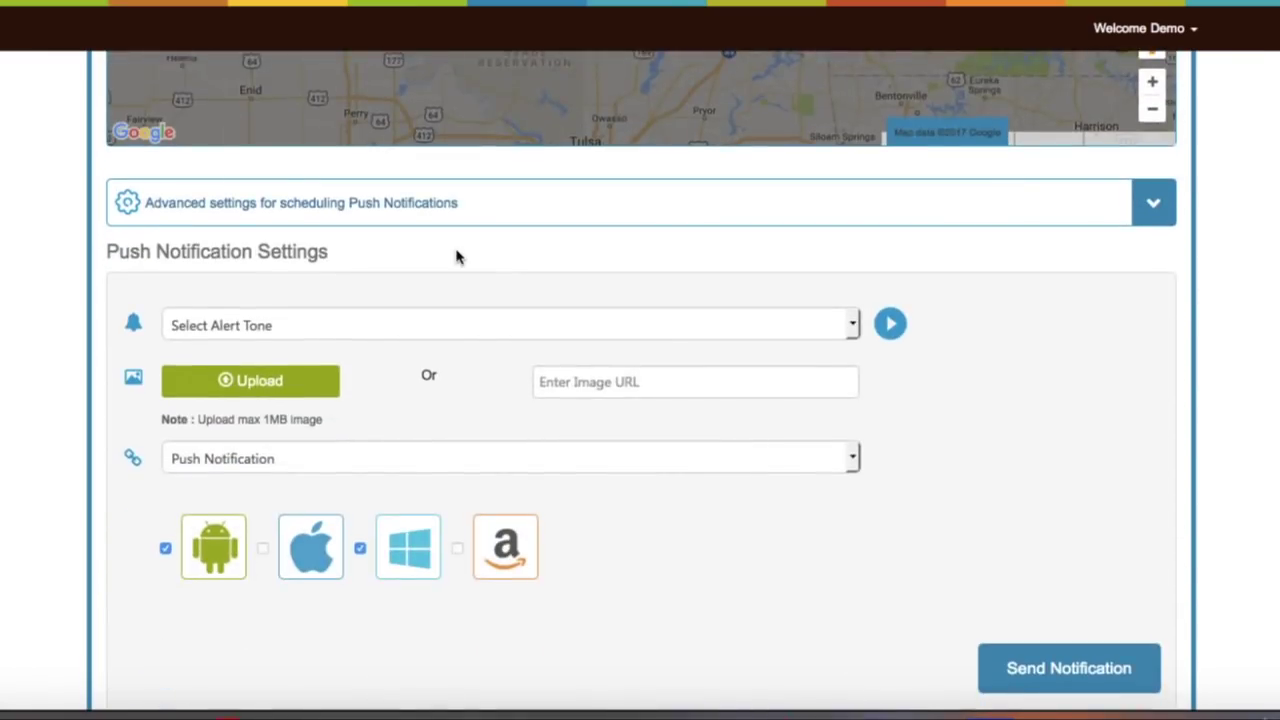
scroll(451, 351, "up", 4)
scroll(451, 351, "up", 6)
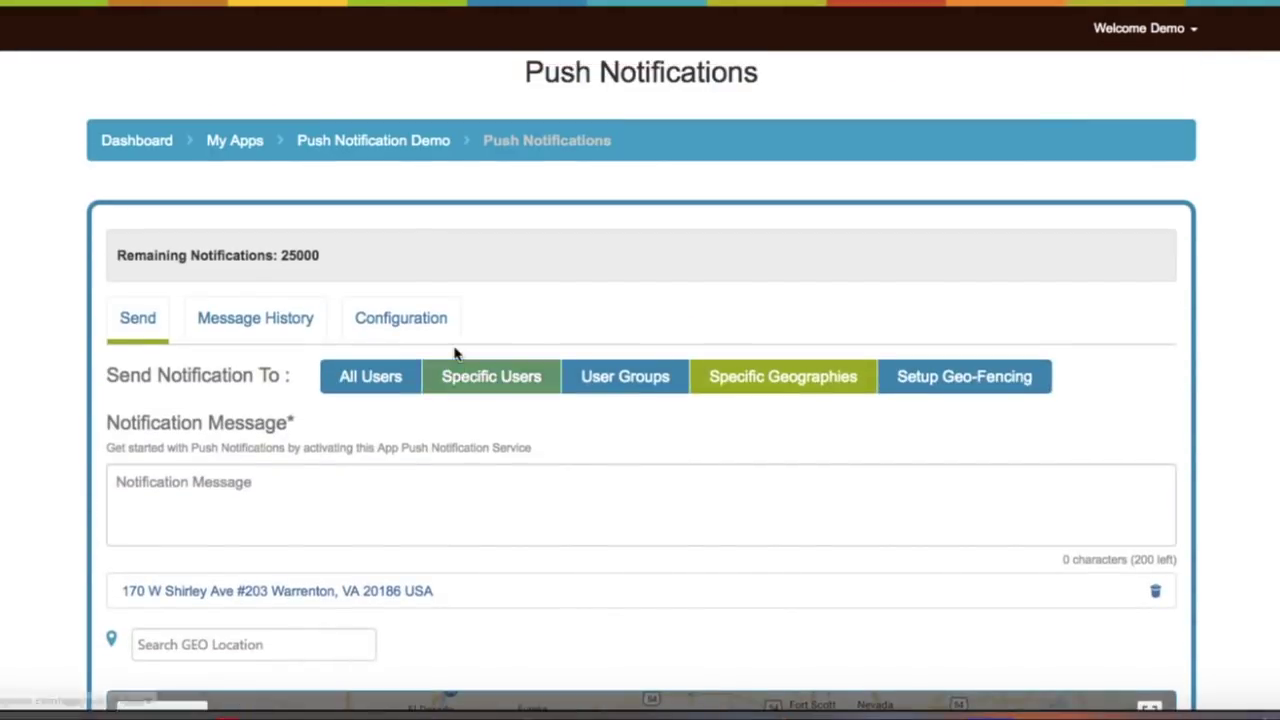
Step: Switch to the Setup Geo-Fencing form
left_click(914, 378)
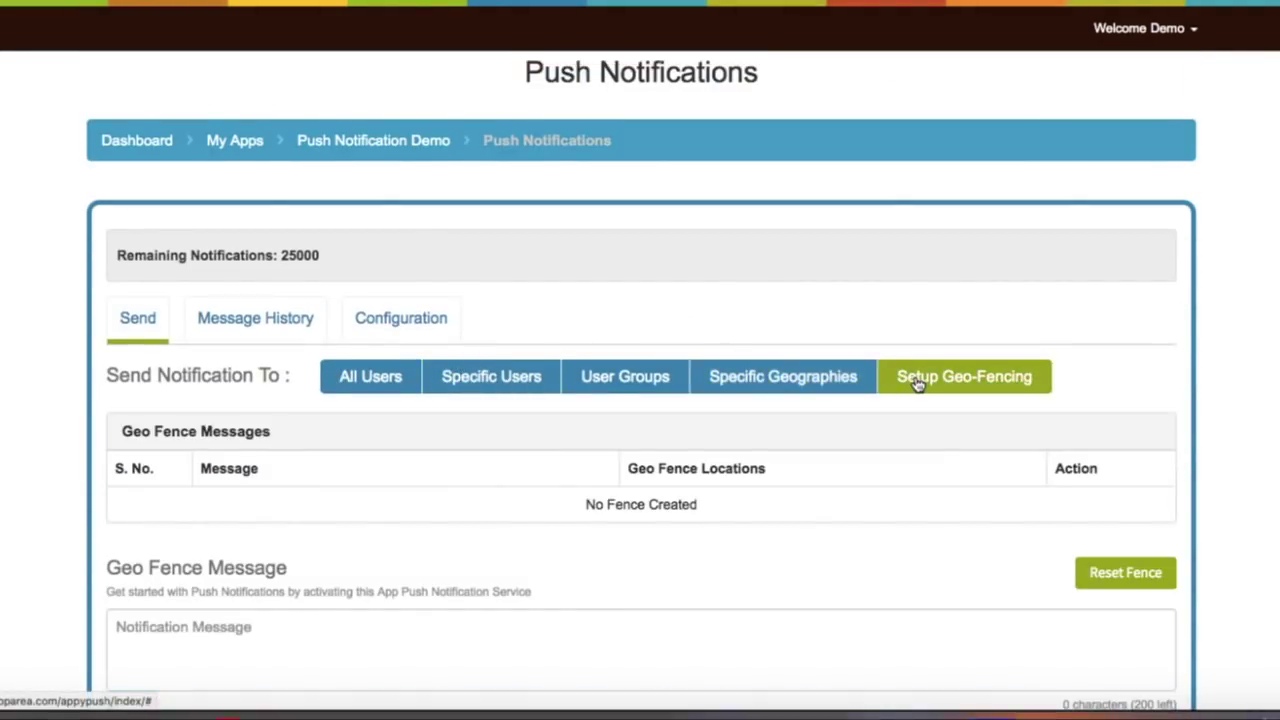
scroll(702, 535, "down", 2)
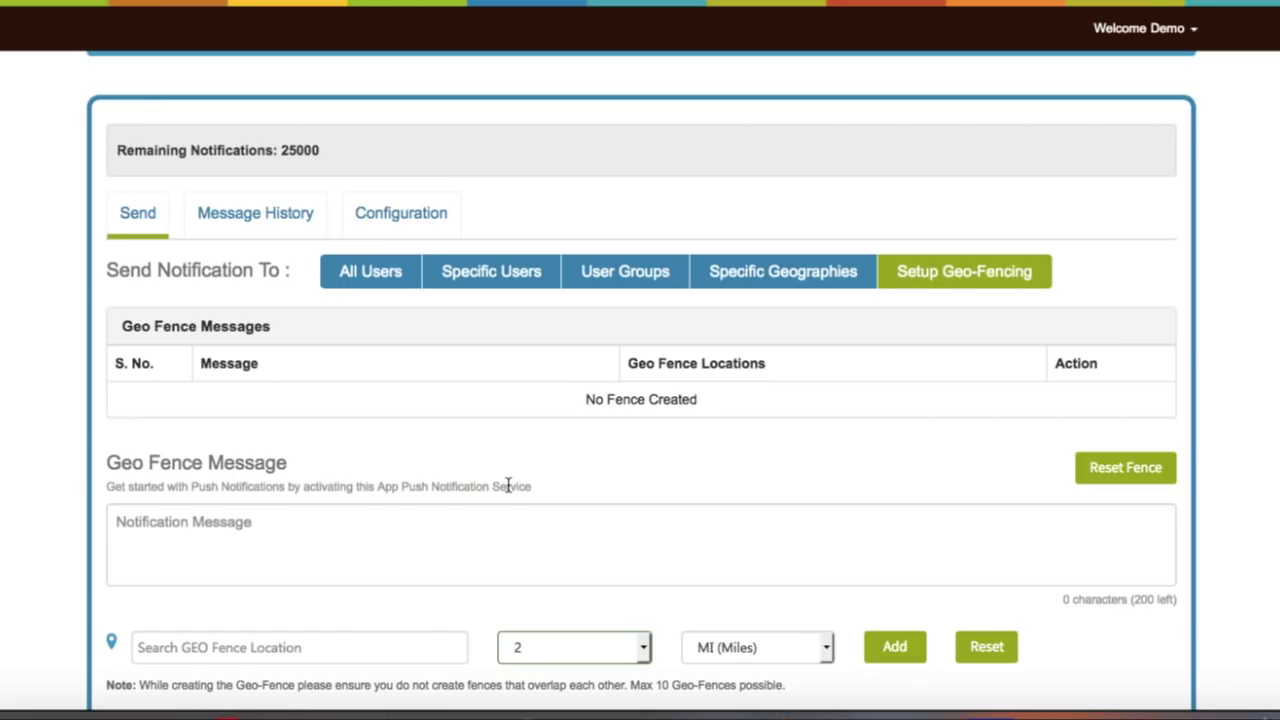
scroll(508, 485, "down", 3)
left_click(456, 410)
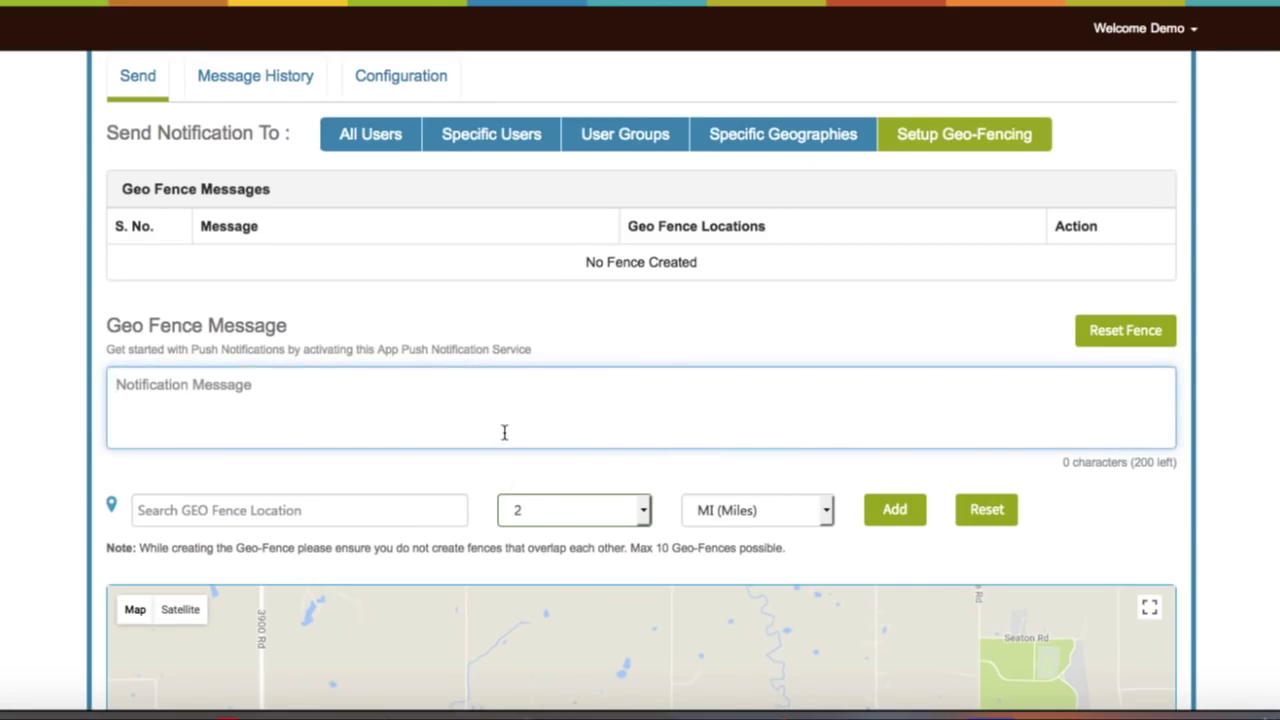
scroll(506, 433, "down", 3)
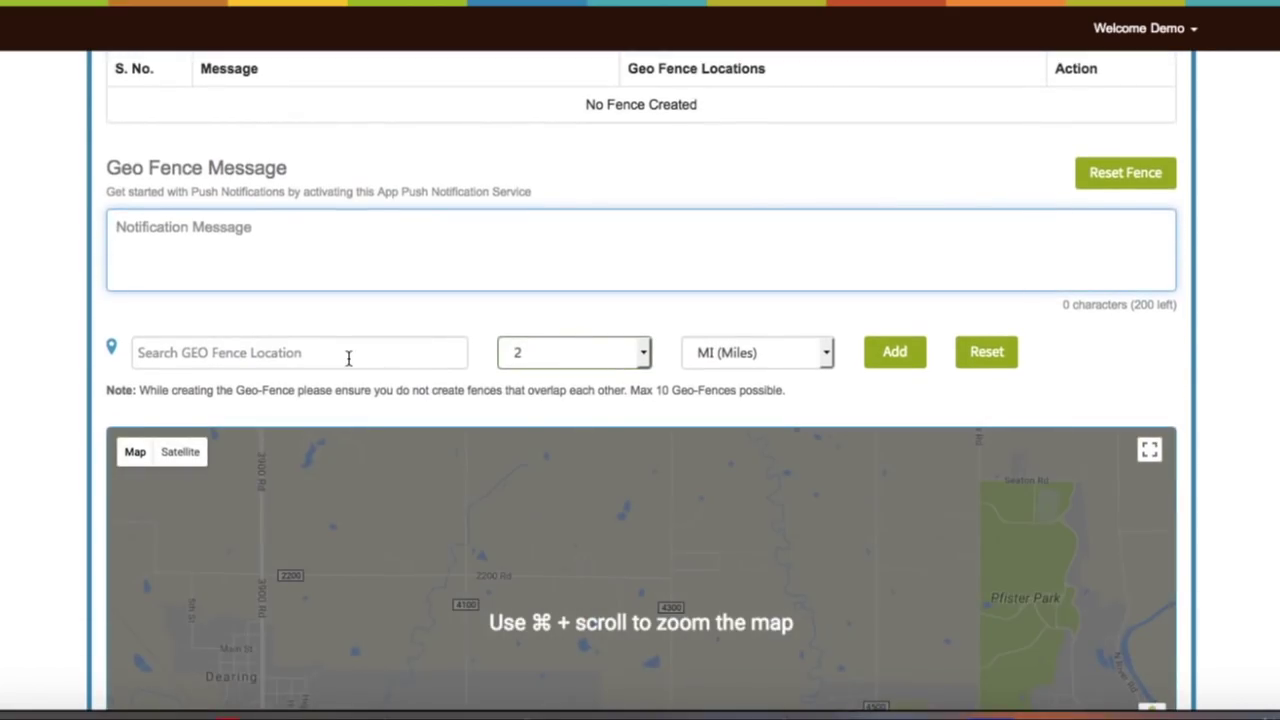
left_click(348, 357)
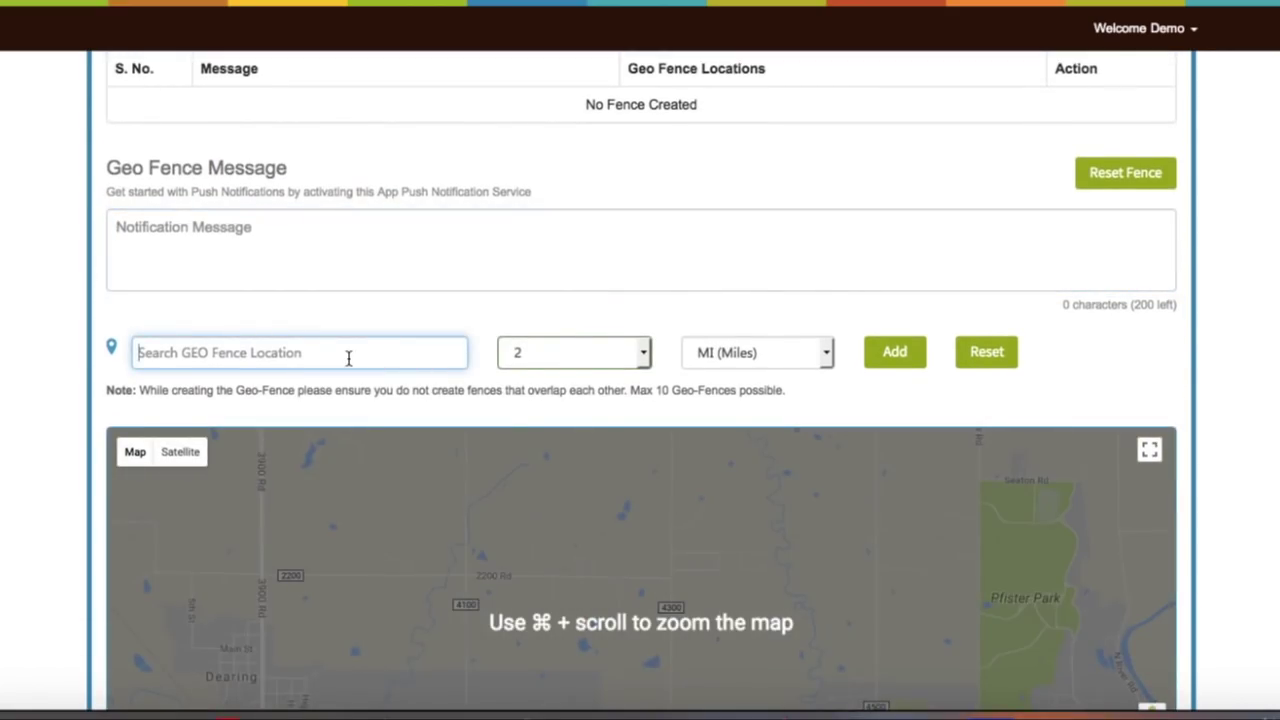
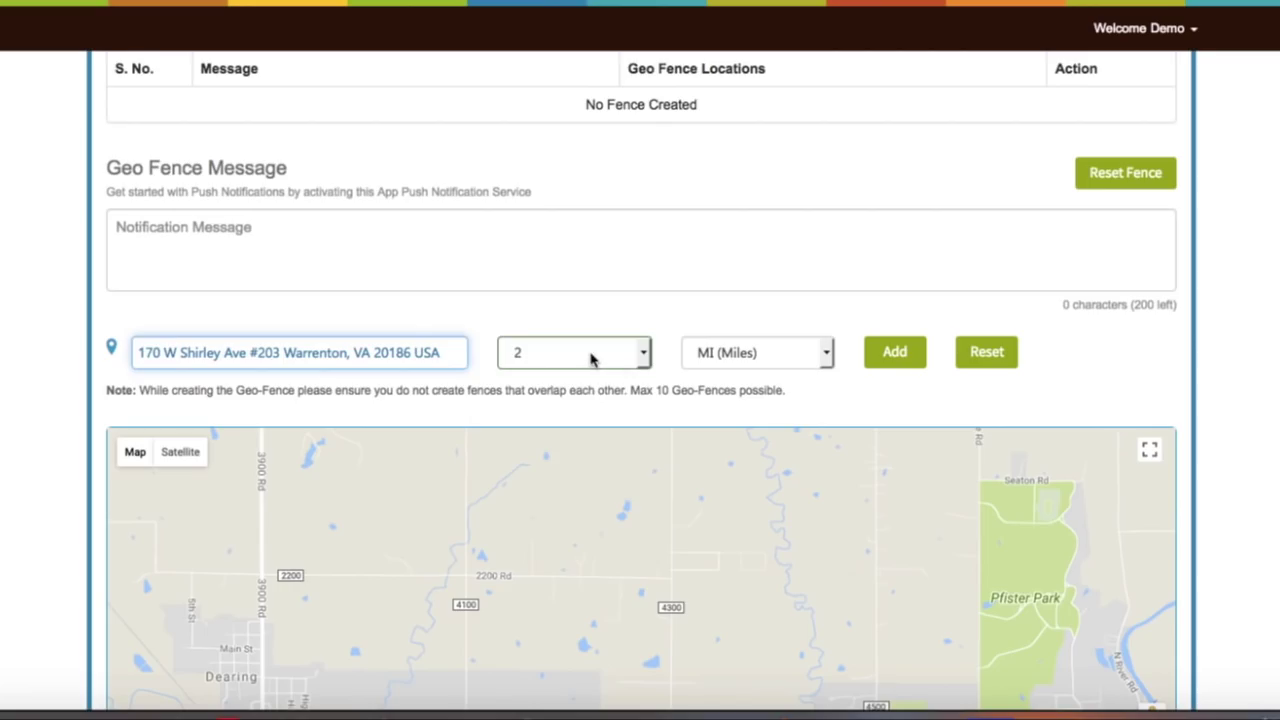
left_click(590, 360)
left_click(572, 373)
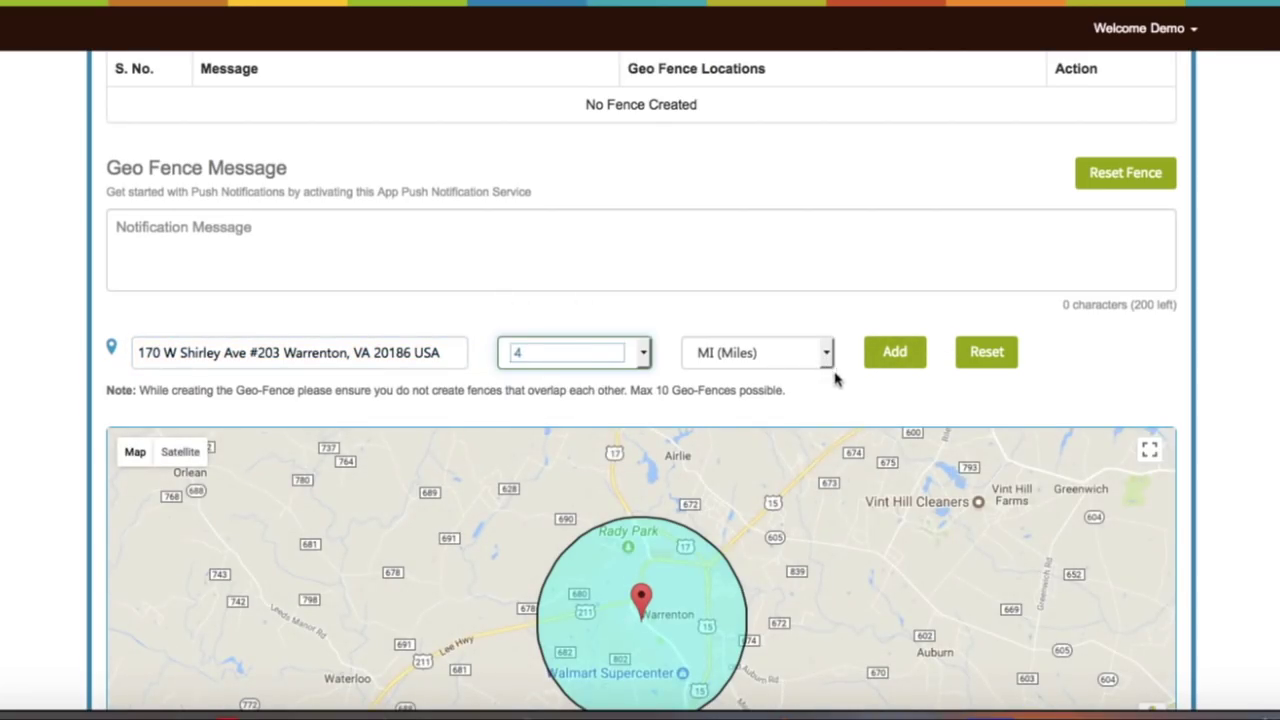
left_click(894, 351)
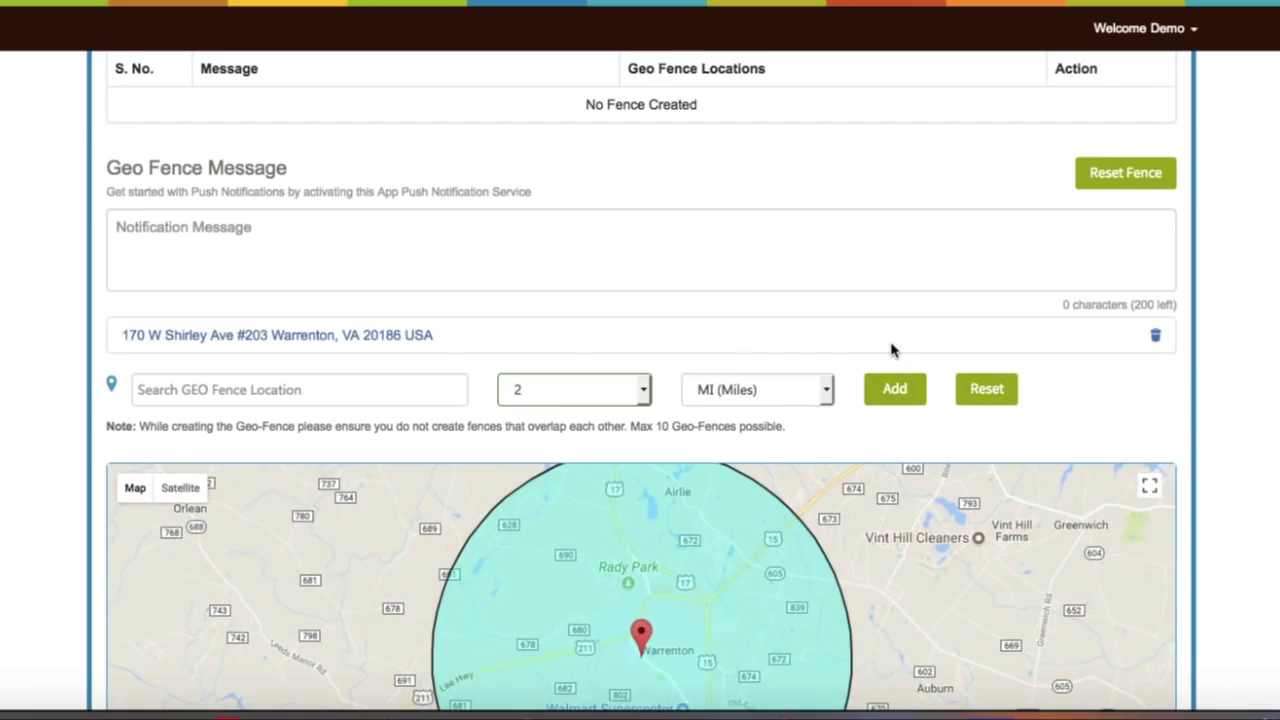
scroll(848, 364, "down", 4)
scroll(848, 364, "down", 2)
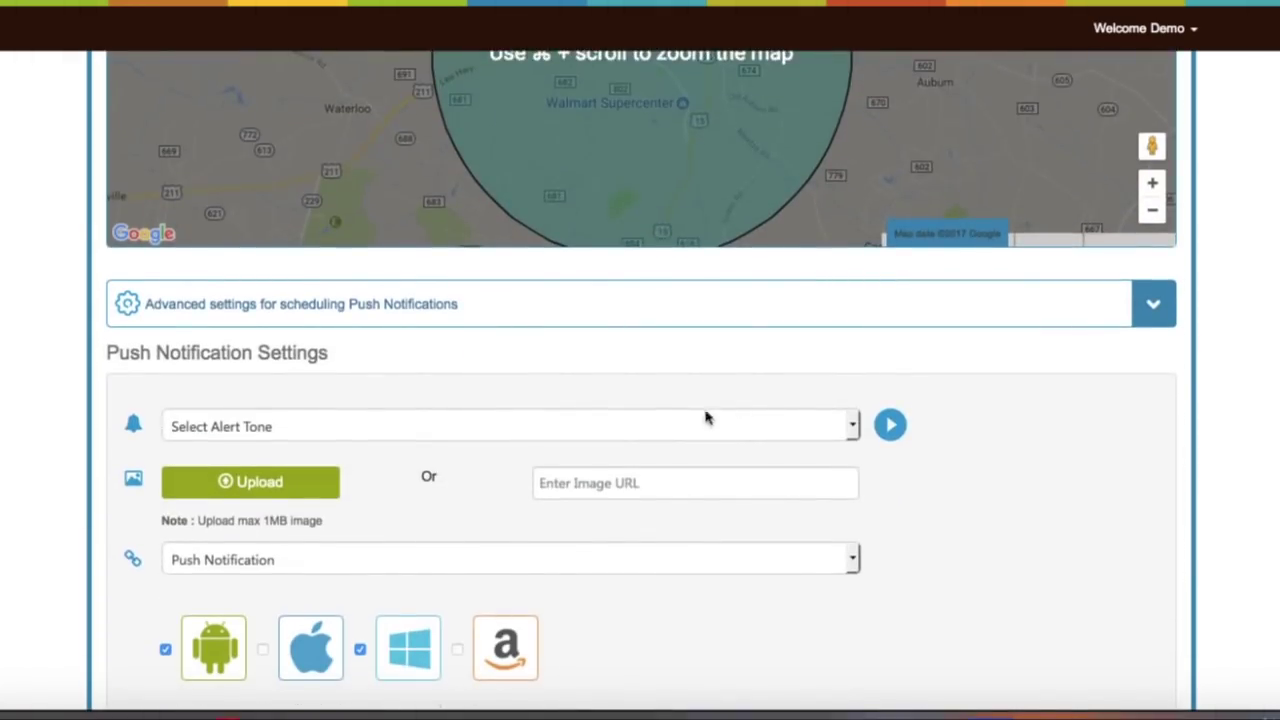
scroll(717, 521, "down", 2)
scroll(717, 521, "up", 3)
scroll(717, 519, "up", 4)
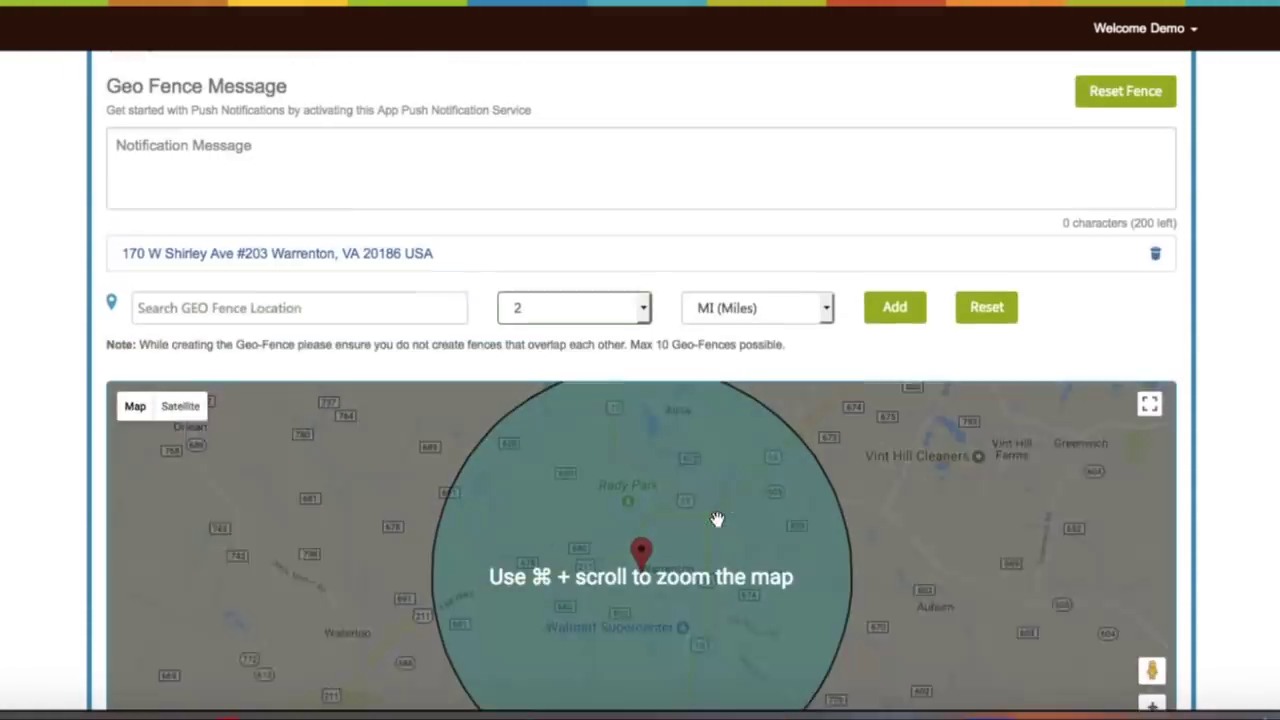
scroll(727, 342, "up", 2)
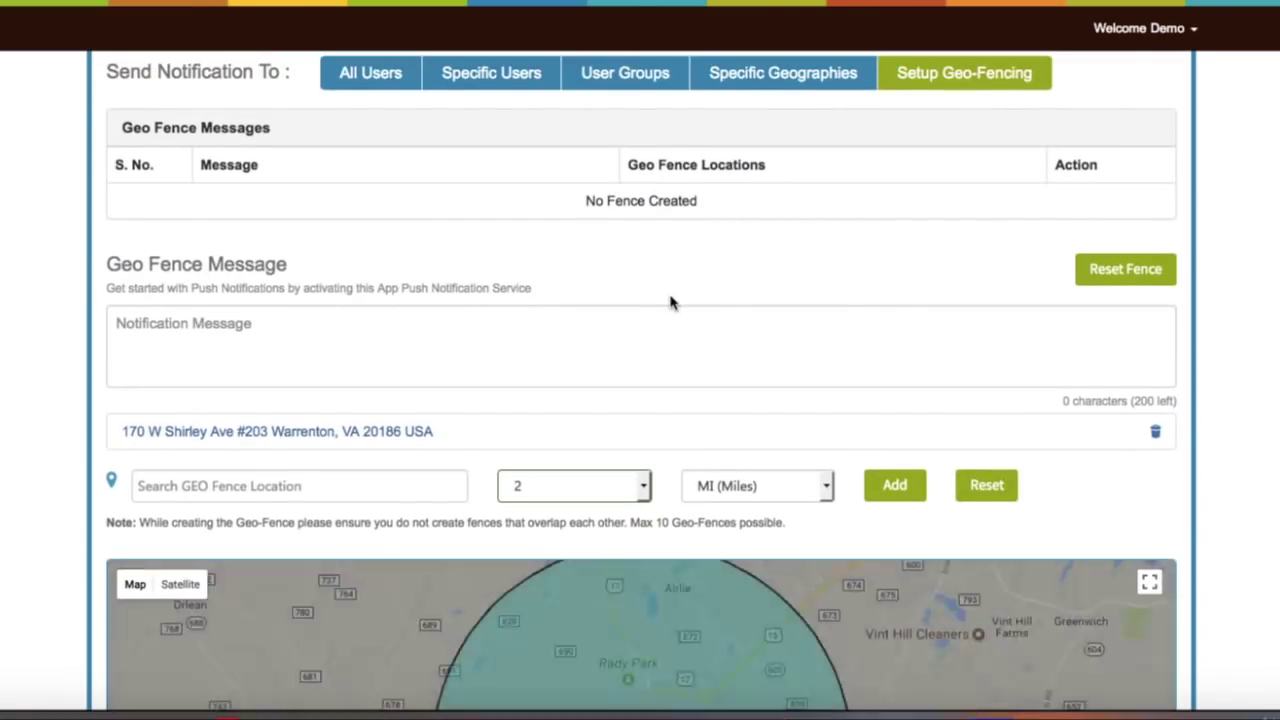
scroll(577, 134, "up", 3)
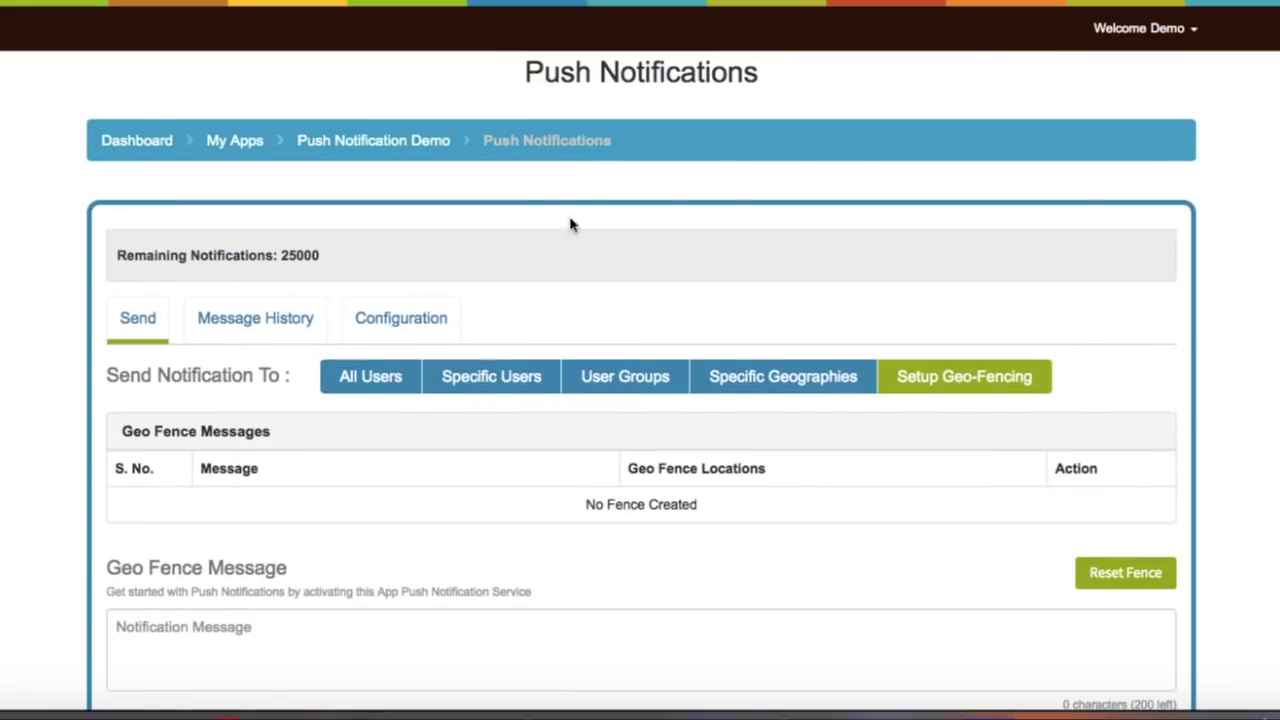
Step: Review the empty Message History, then open Configuration at the Google API Key field
left_click(278, 327)
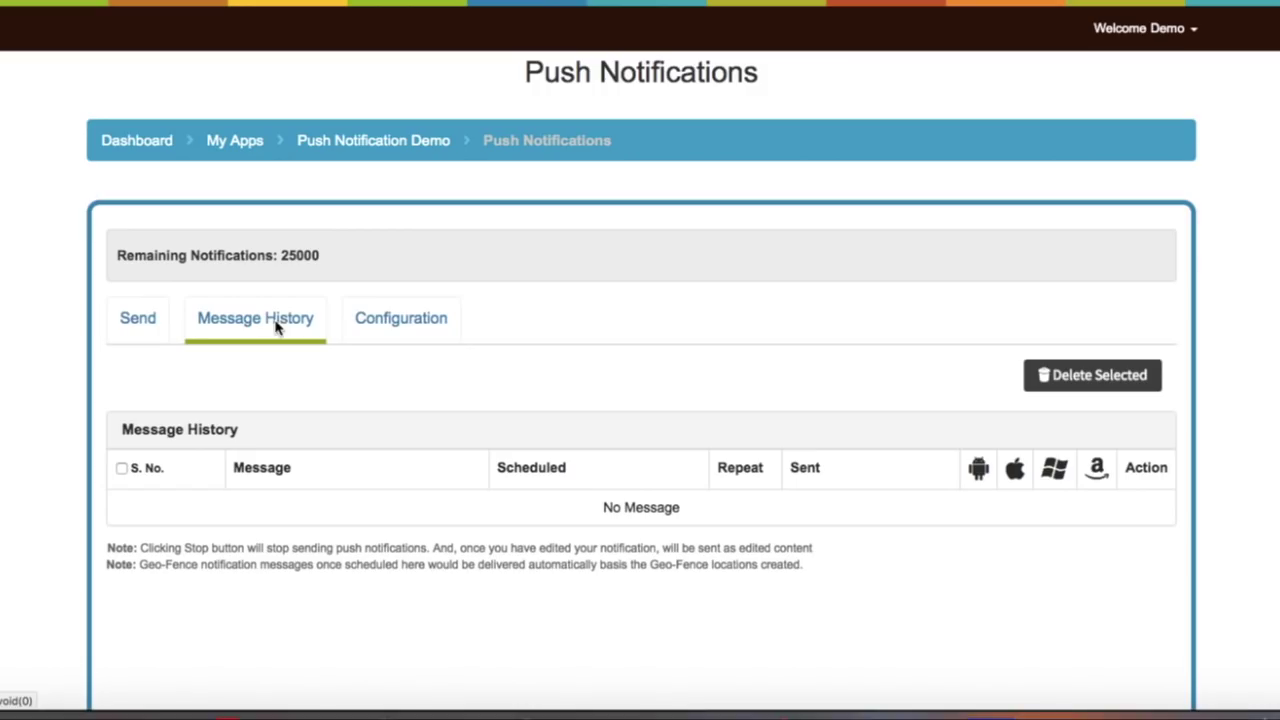
scroll(709, 525, "down", 1)
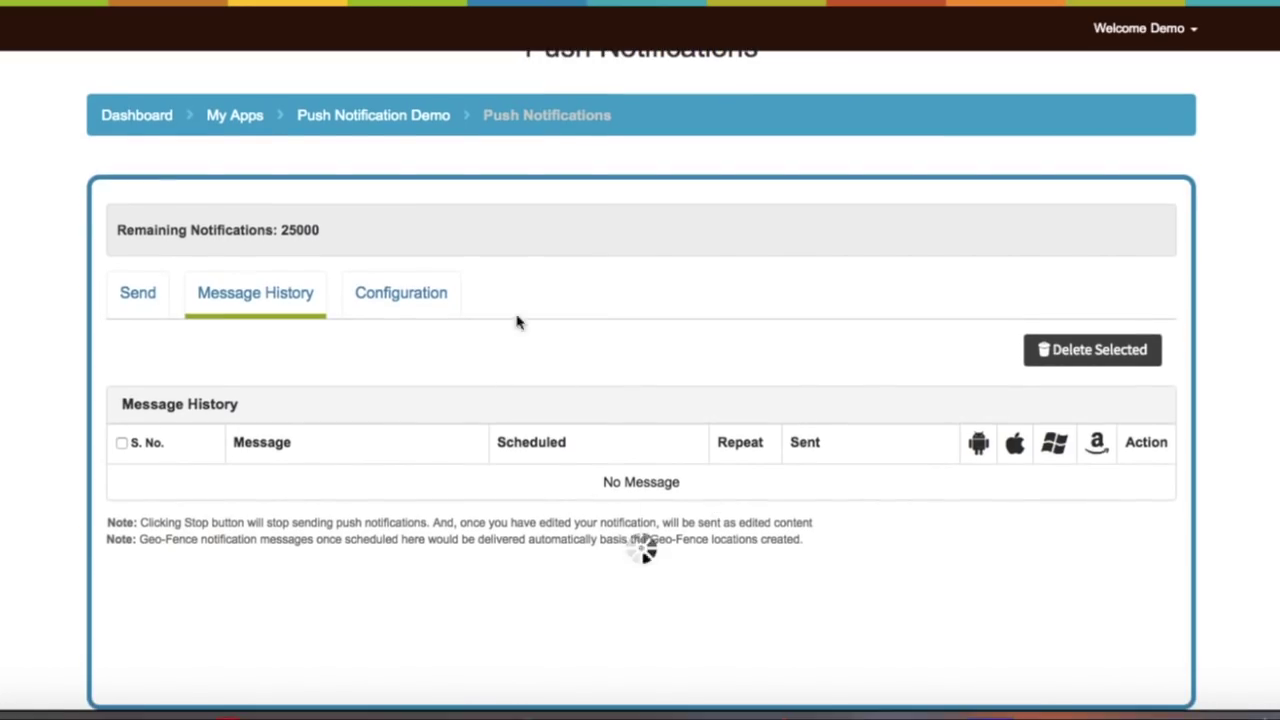
left_click(423, 294)
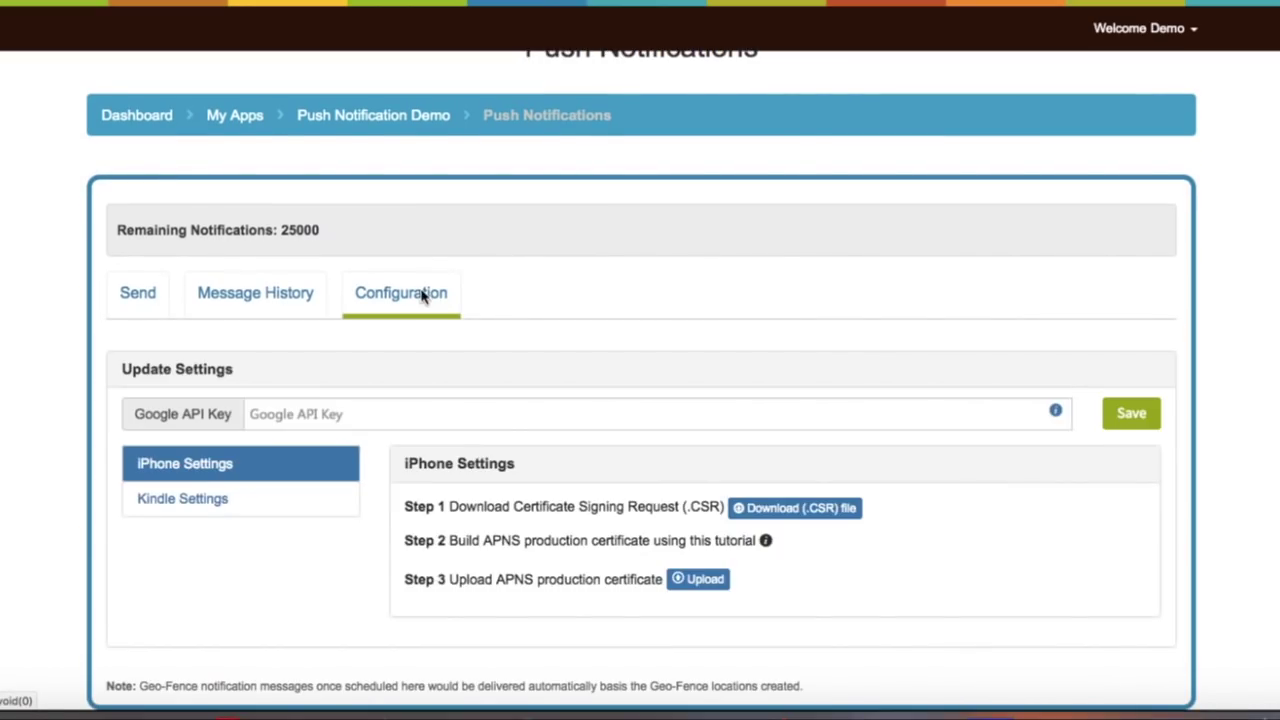
left_click(453, 414)
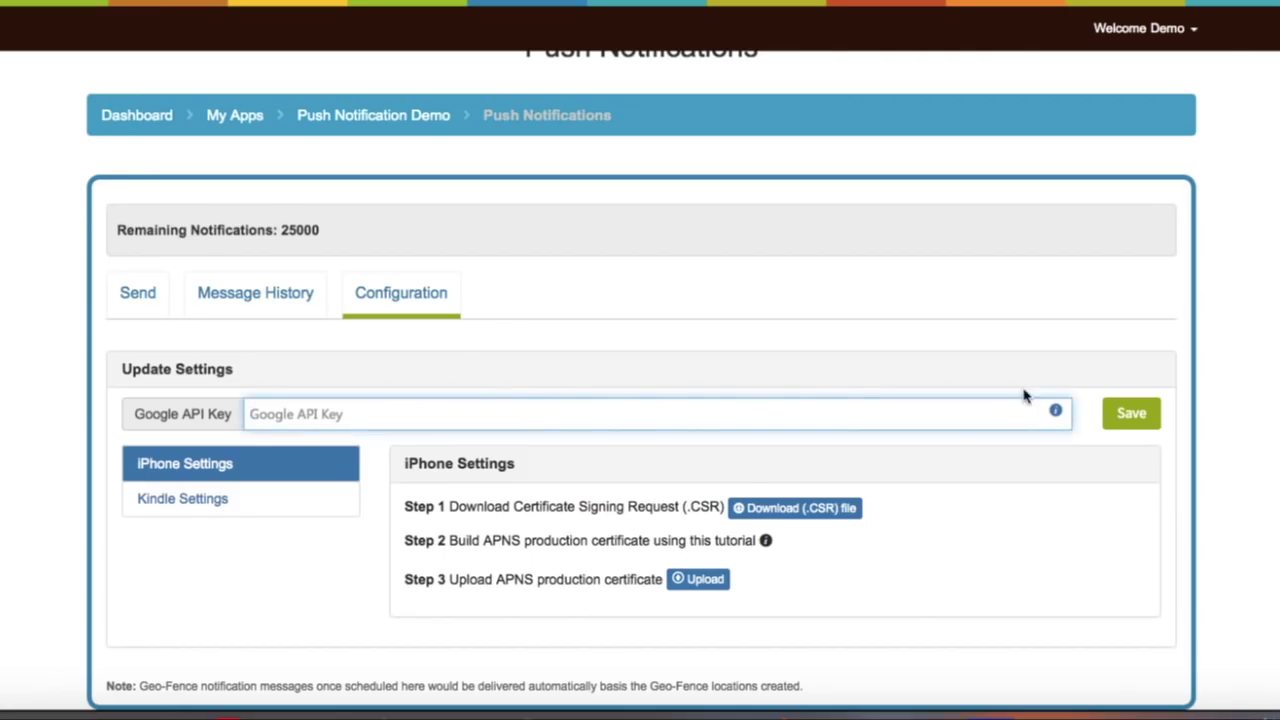
left_click(1055, 410)
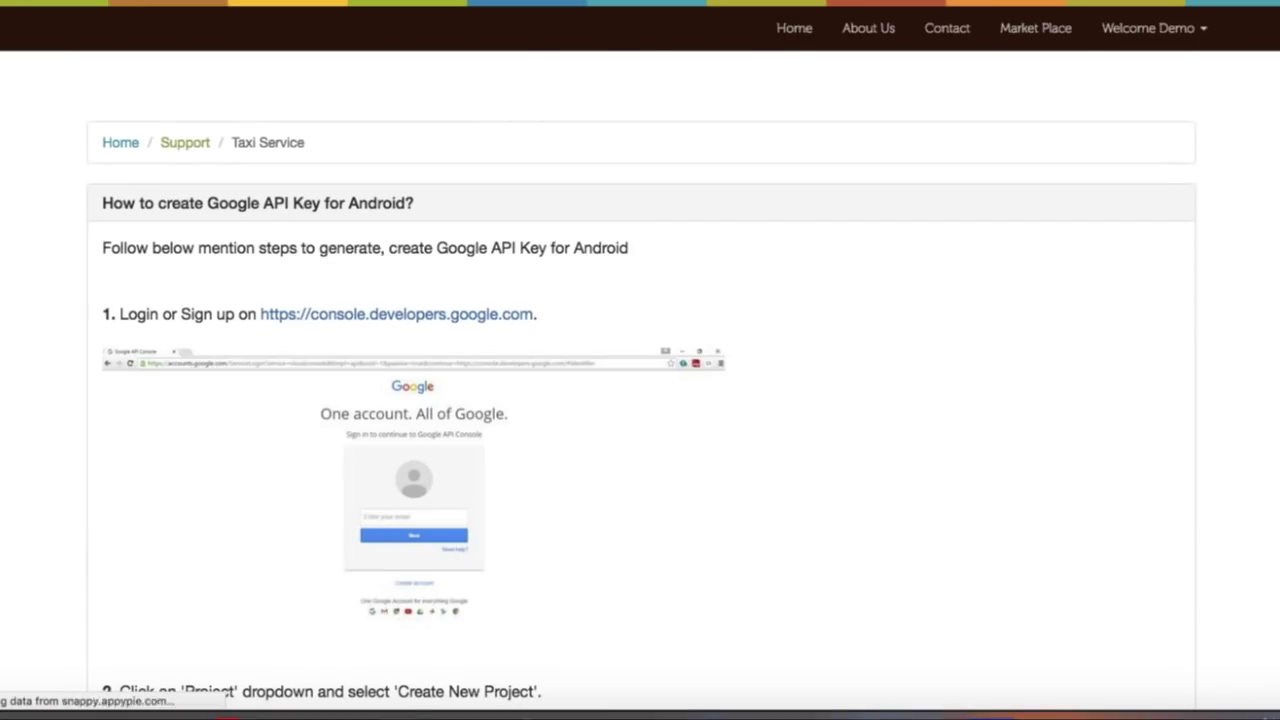